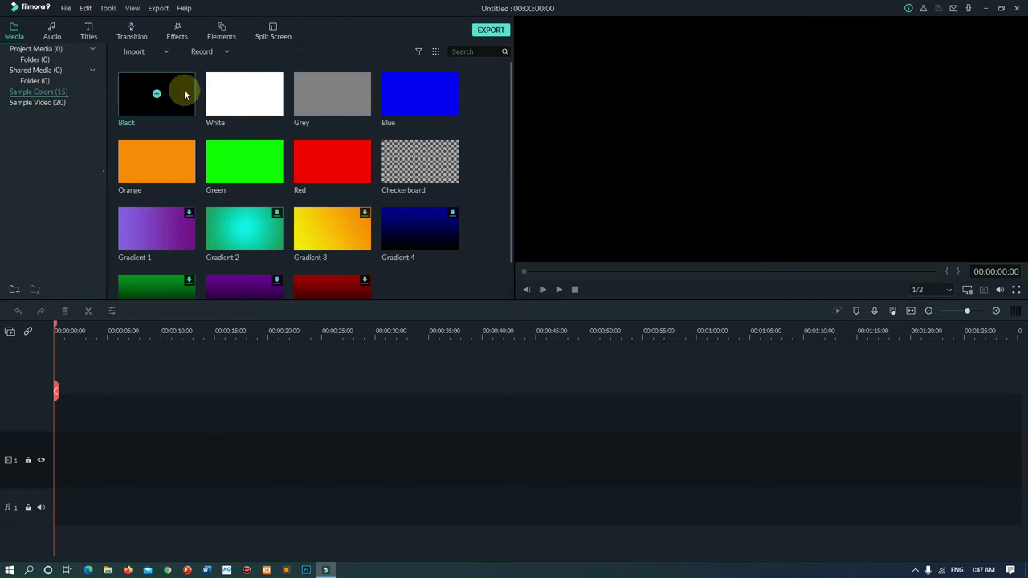
# Place a Black colour clip on track 1, stretch it to about 31 s, and add a Default Title above it
pyautogui.moveTo(184, 91); pyautogui.dragTo(47, 508)
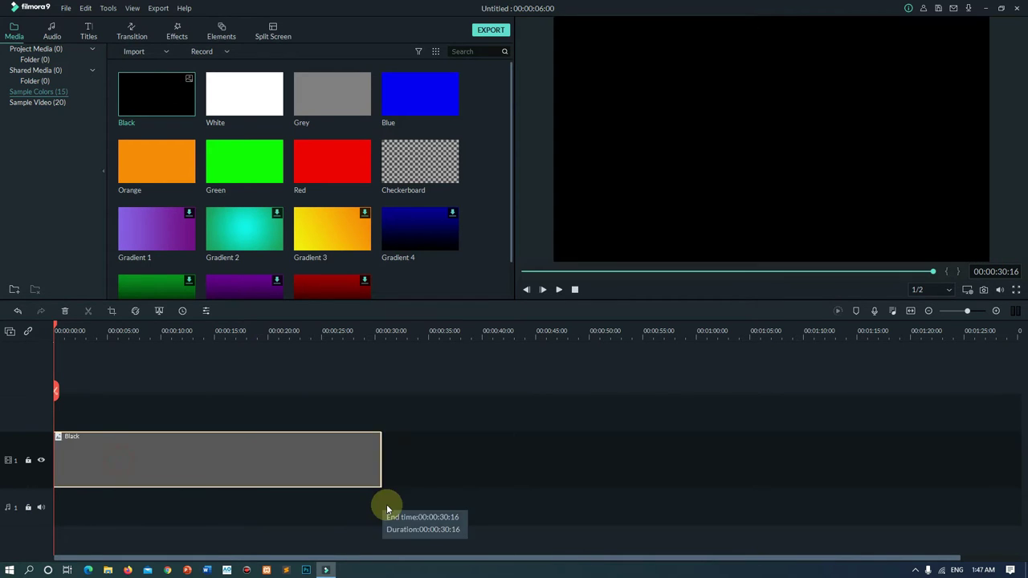
pyautogui.moveTo(117, 460); pyautogui.dragTo(384, 504)
pyautogui.click(89, 30)
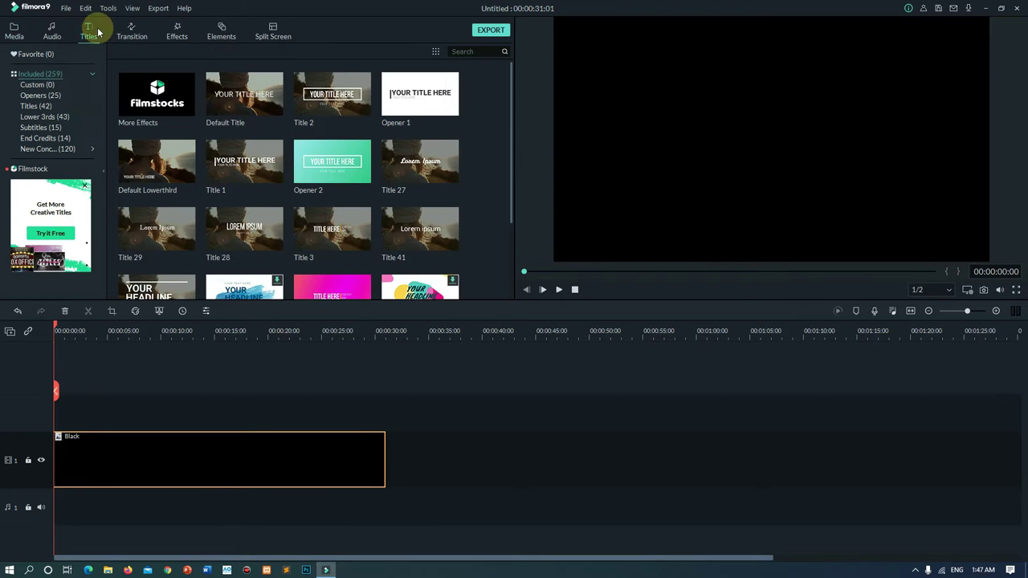
pyautogui.moveTo(218, 129); pyautogui.dragTo(50, 405)
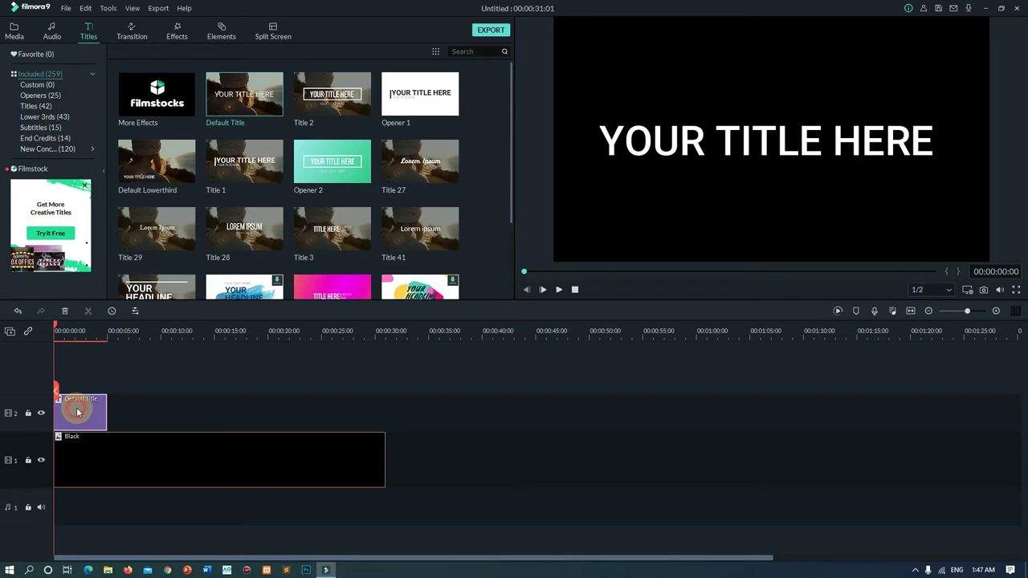
# Replace the title's placeholder with test Urdu text, clear it again, and minimize Filmora
pyautogui.doubleClick(76, 409)
pyautogui.moveTo(255, 98); pyautogui.dragTo(180, 98)
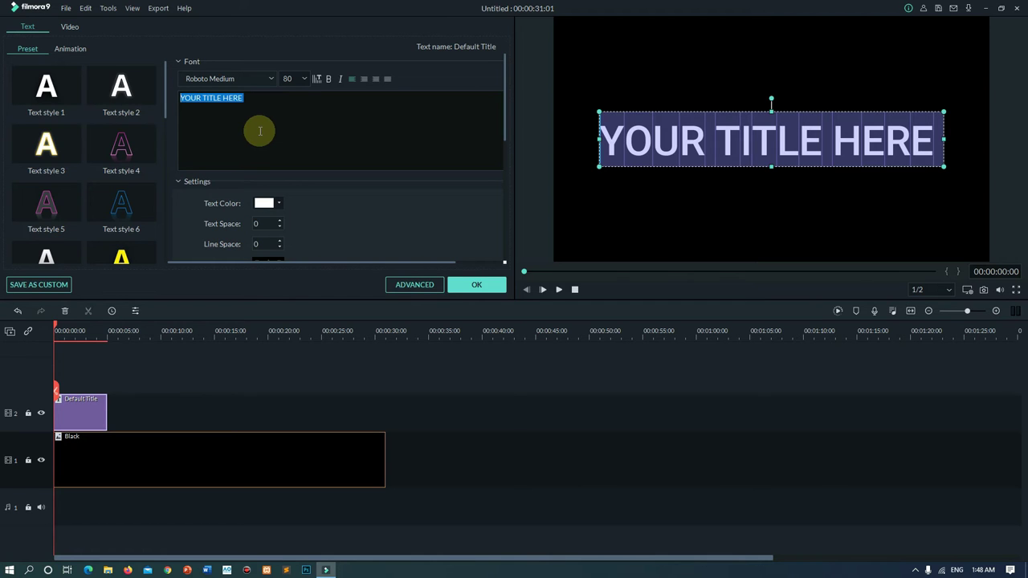
pyautogui.write('ساد')
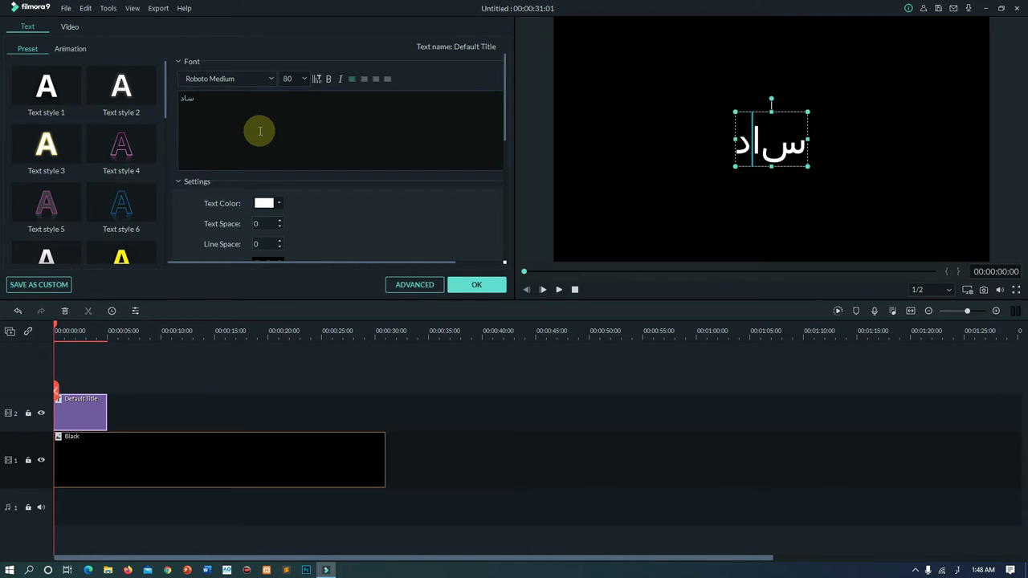
pyautogui.write('اسد')
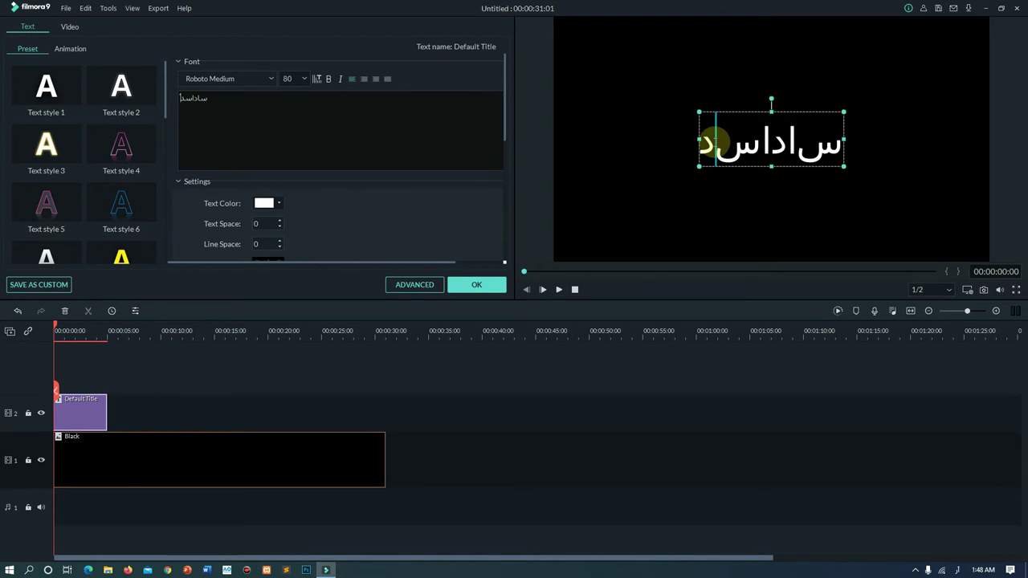
pyautogui.hotkey('ctrl', 'a')
pyautogui.press('BackSpace')
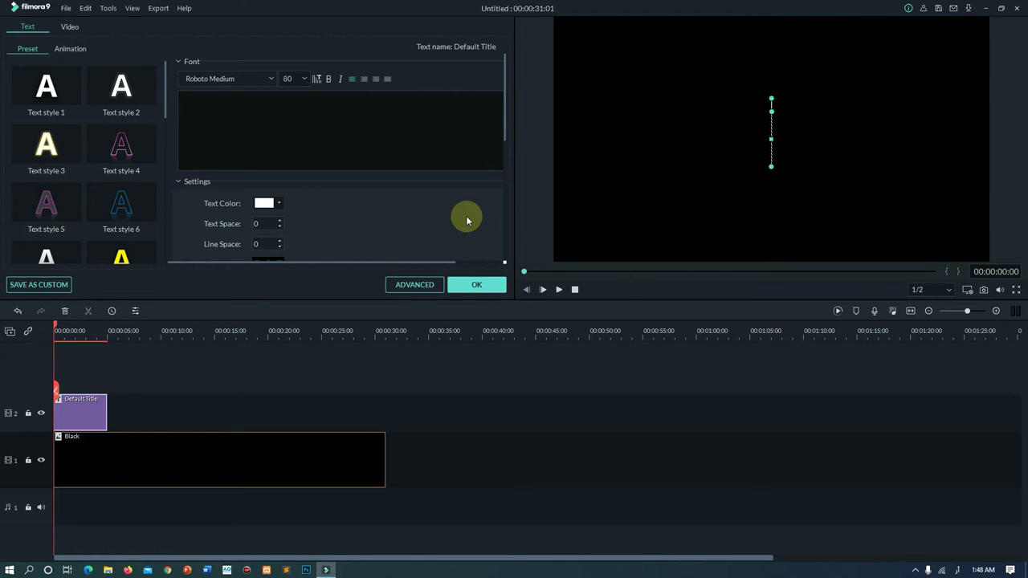
pyautogui.click(985, 10)
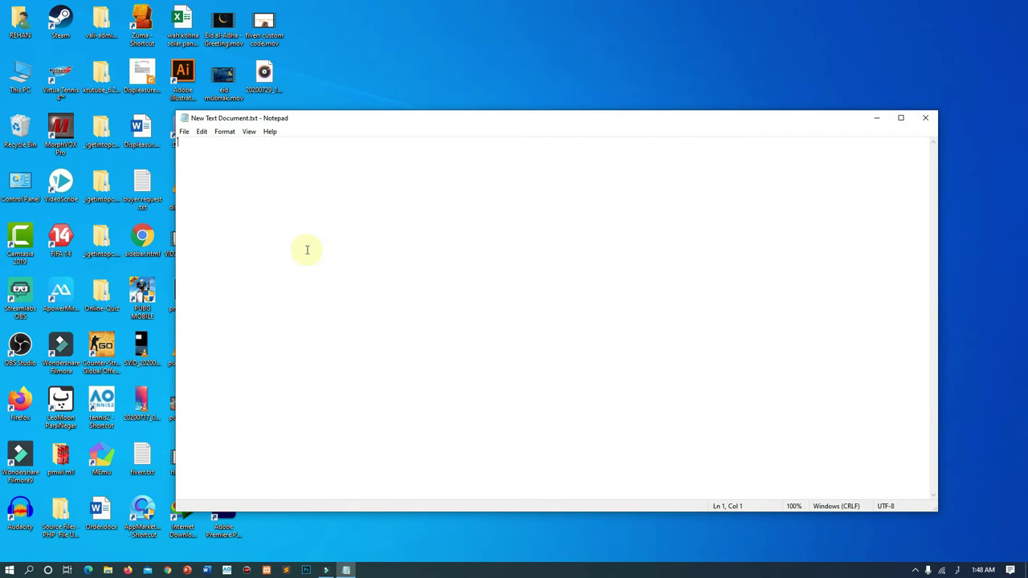
# Set the Notepad font size to 72
pyautogui.click(202, 132)
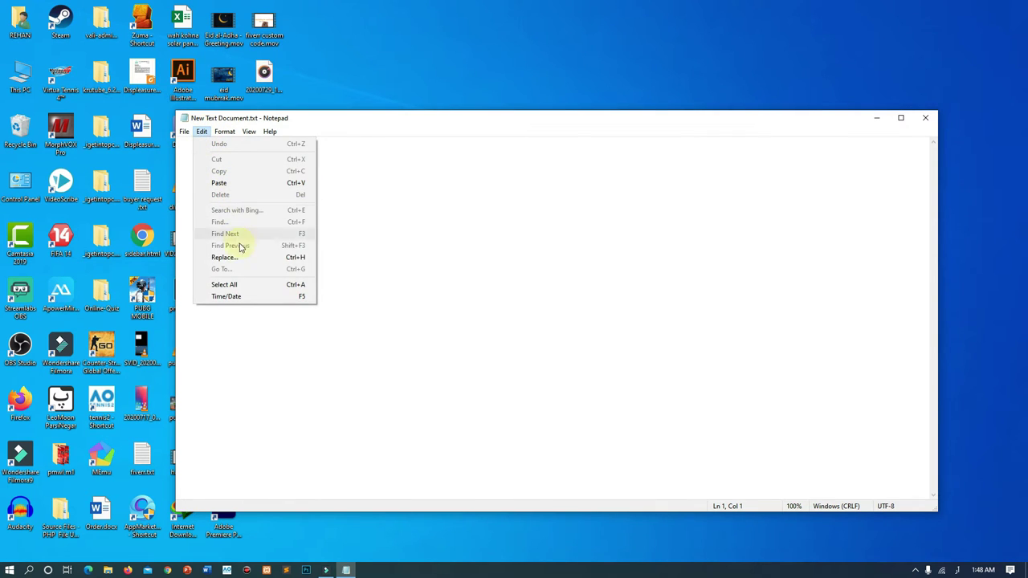
pyautogui.moveTo(225, 132)
pyautogui.click(234, 156)
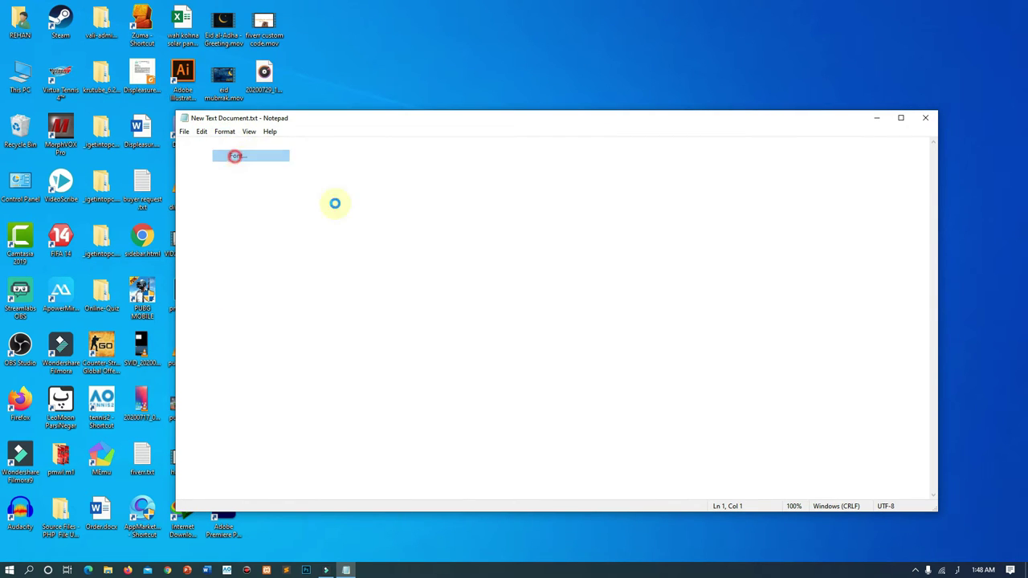
pyautogui.scroll(-1, 391, 283)
pyautogui.scroll(-2, 391, 283)
pyautogui.click(389, 289)
pyautogui.click(351, 429)
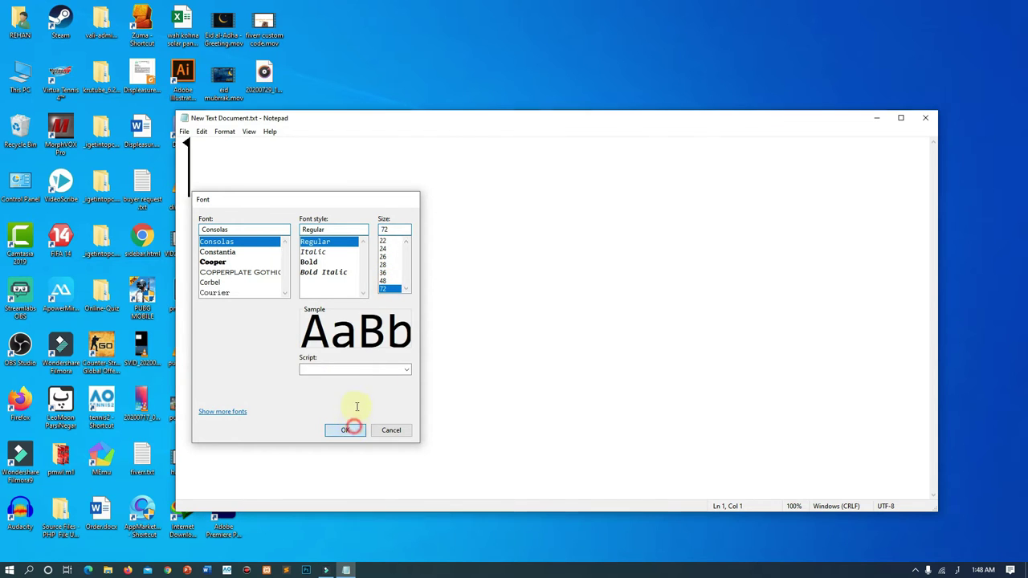
# Write the lines '1- Pak urdu installer' and '2- LeoMoon ParsiNagar', fixing typos along the way
pyautogui.click(355, 277)
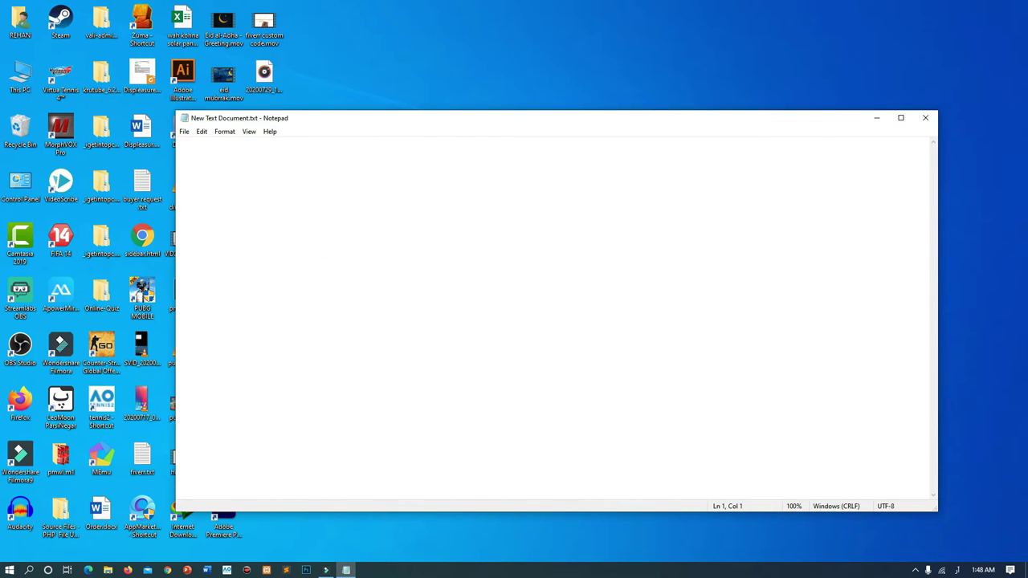
pyautogui.write('1-پ')
pyautogui.press('BackSpace')
pyautogui.click(356, 278)
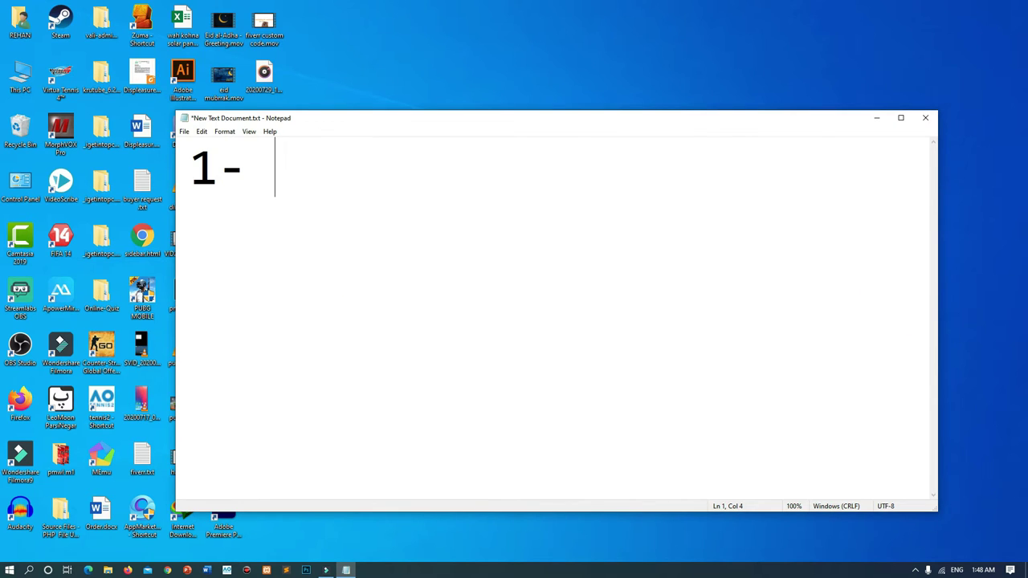
pyautogui.write('Pakk urdu')
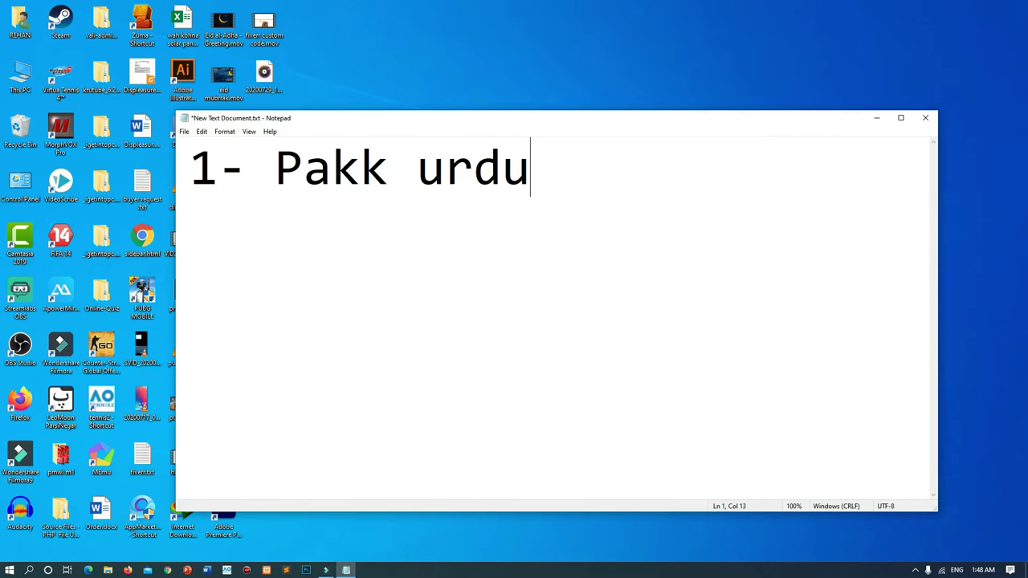
pyautogui.write(' installer')
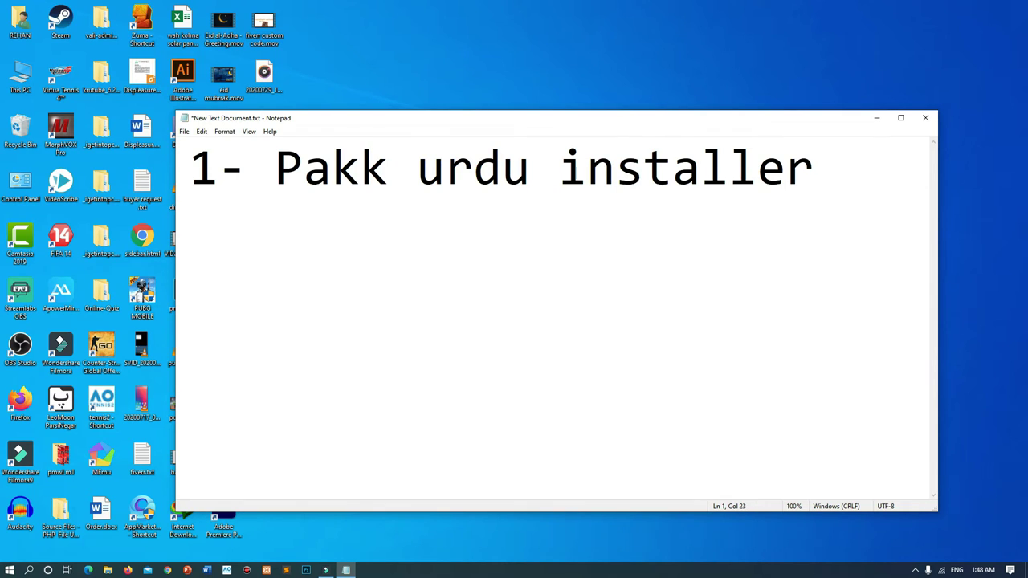
pyautogui.press('Left')
pyautogui.press('Left')
pyautogui.press('Left')
pyautogui.press('Left')
pyautogui.press('Left')
pyautogui.press('Left')
pyautogui.press('Left')
pyautogui.press('BackSpace')
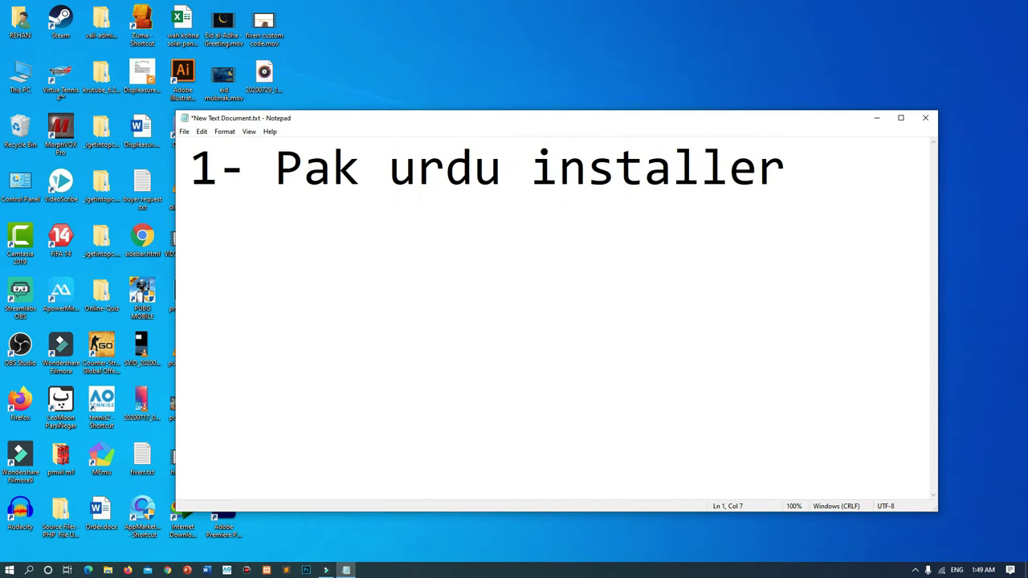
pyautogui.click(785, 167)
pyautogui.press('Return')
pyautogui.write('2')
pyautogui.write('- LeoMoon ')
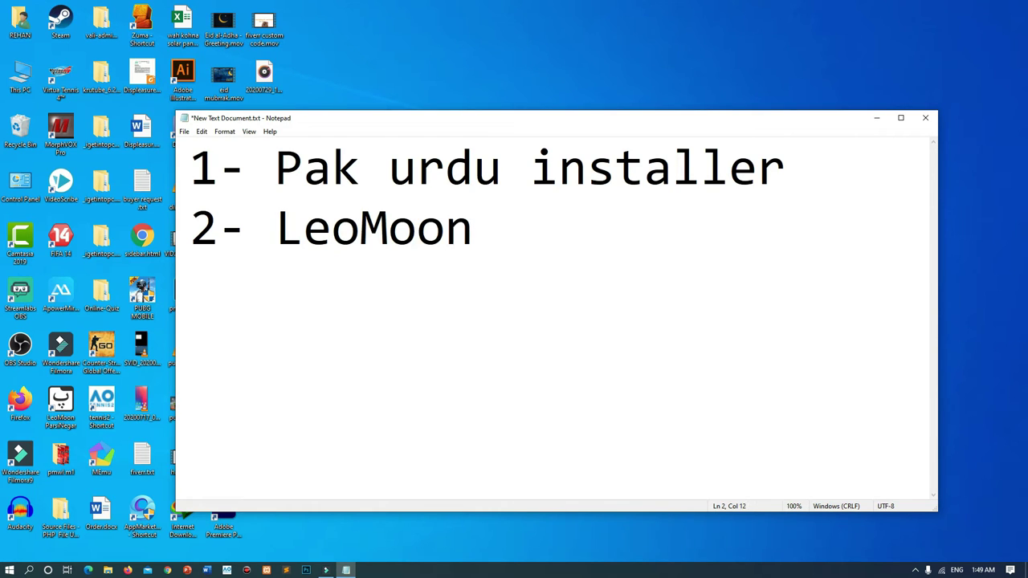
pyautogui.write('ParsiN')
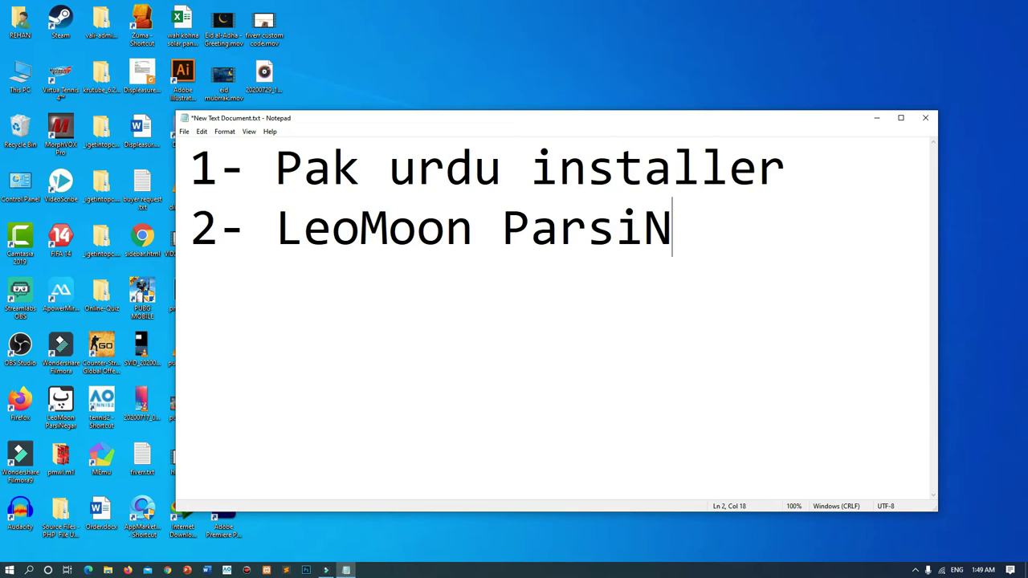
pyautogui.write('agar')
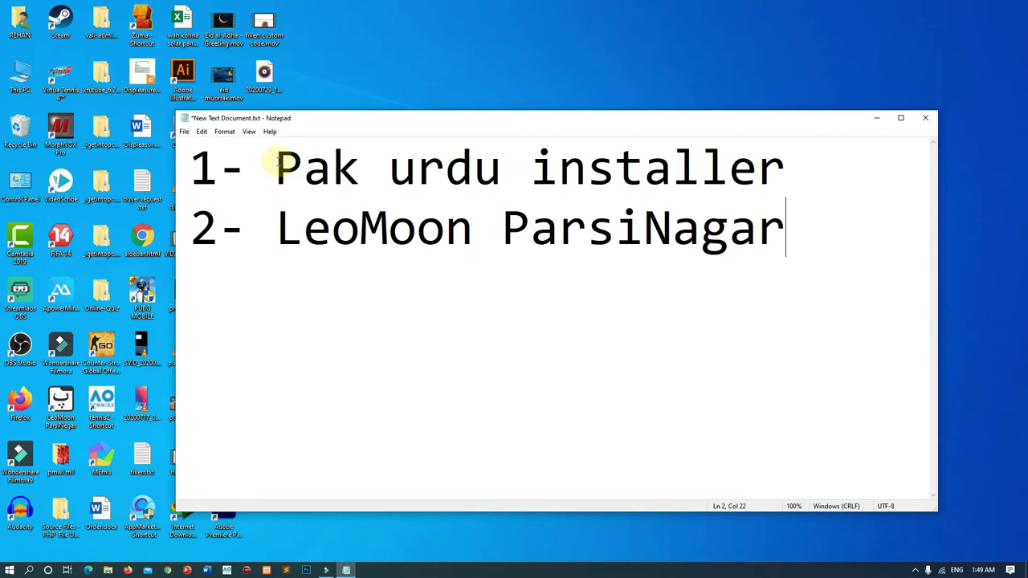
# Select 'Pak urdu installer' and bring up the Start menu
pyautogui.moveTo(275, 158); pyautogui.dragTo(791, 168)
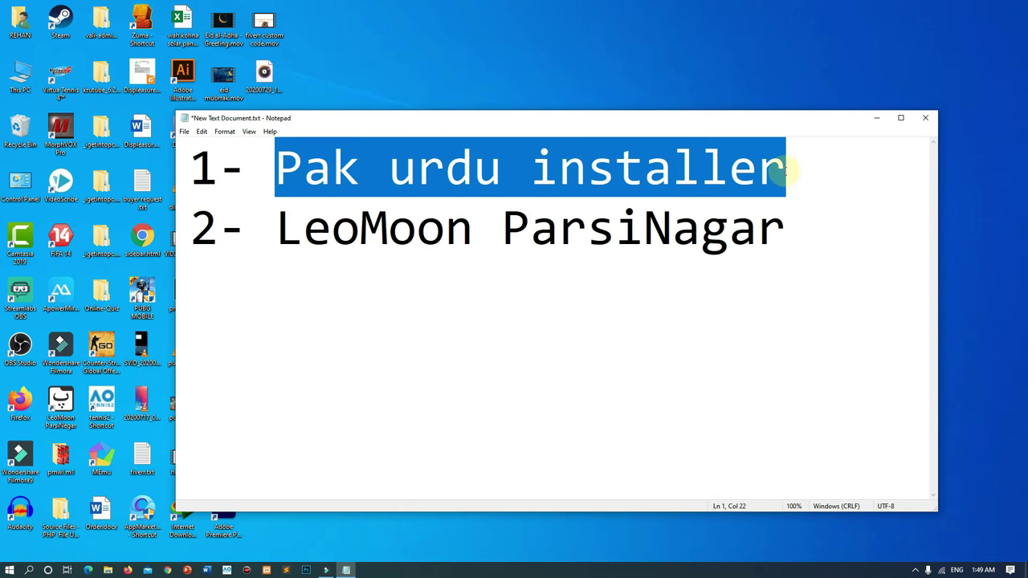
pyautogui.click(560, 91)
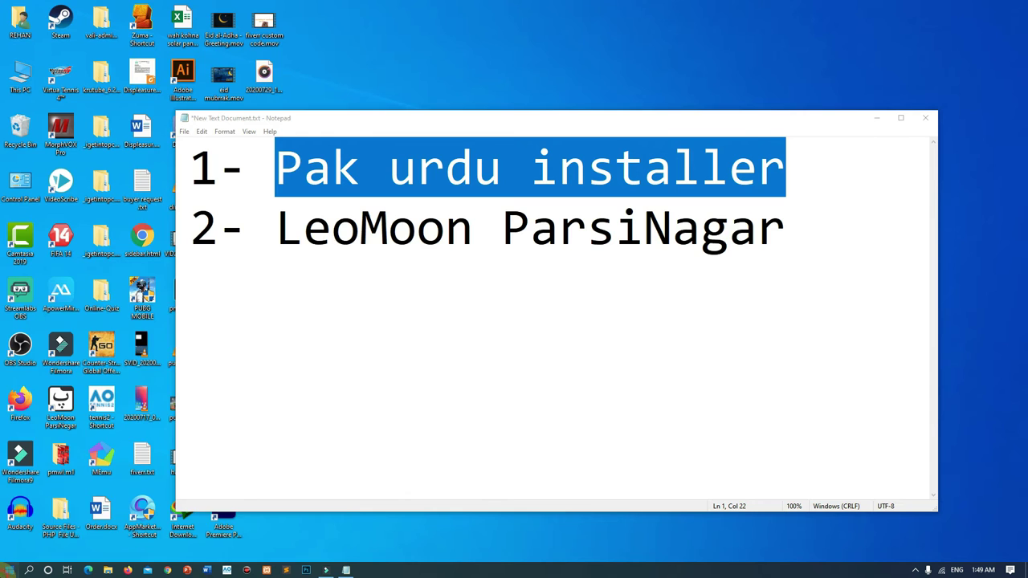
pyautogui.click(10, 570)
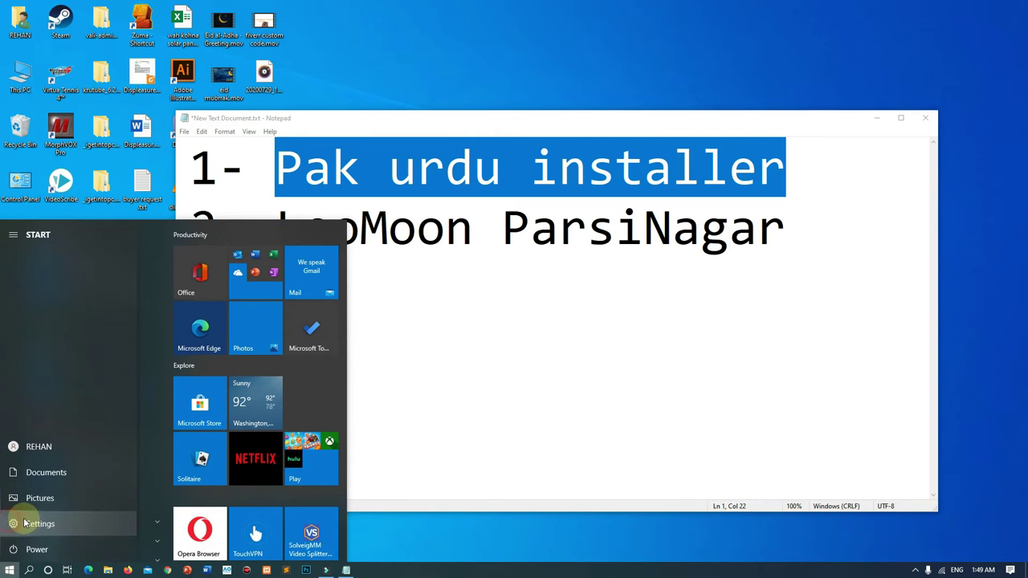
# Check Time & Language > Language by searching 'urdu' in Add a language, then cancel
pyautogui.click(25, 524)
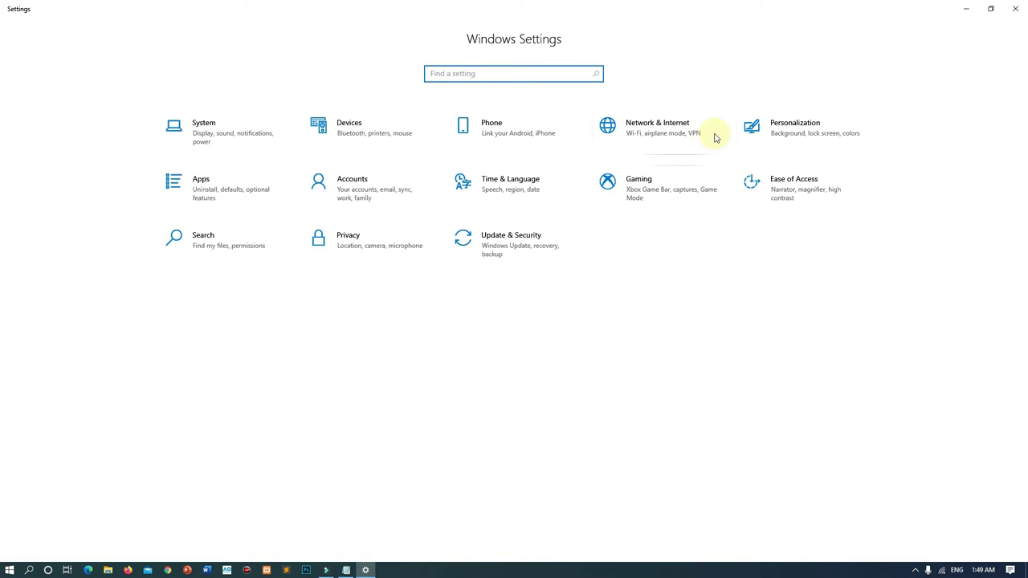
pyautogui.click(505, 192)
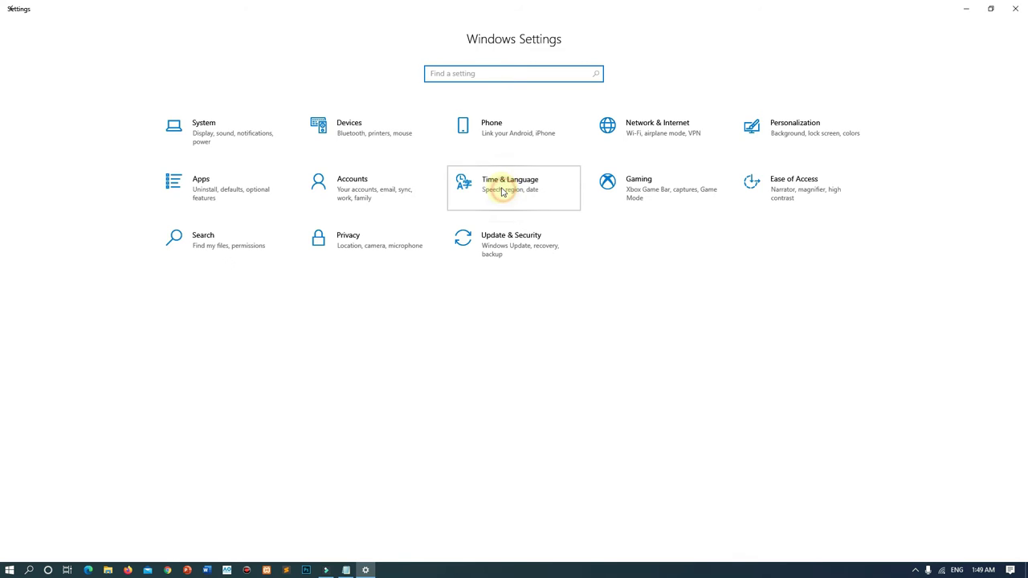
pyautogui.click(50, 176)
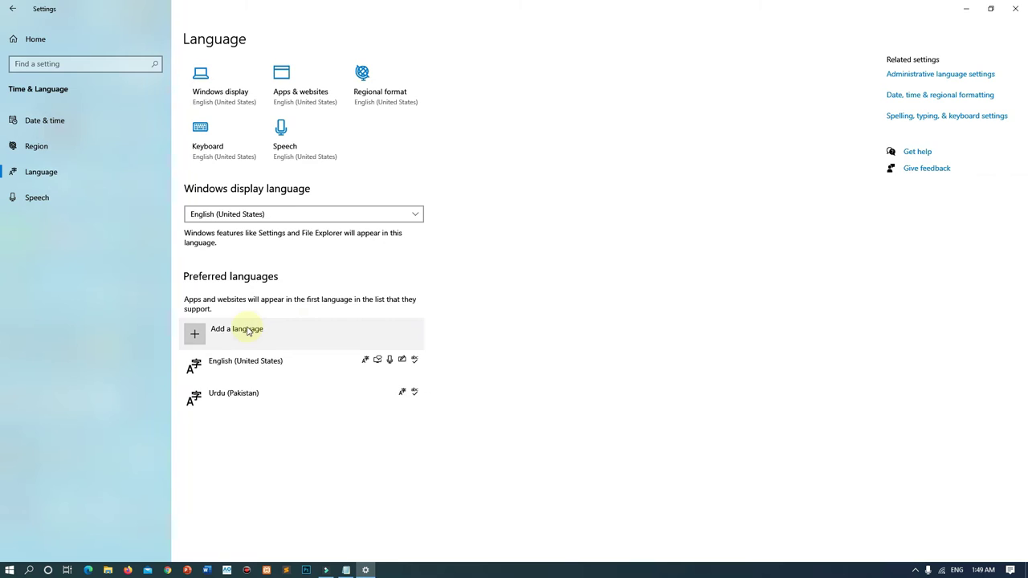
pyautogui.click(220, 329)
pyautogui.write('urdu')
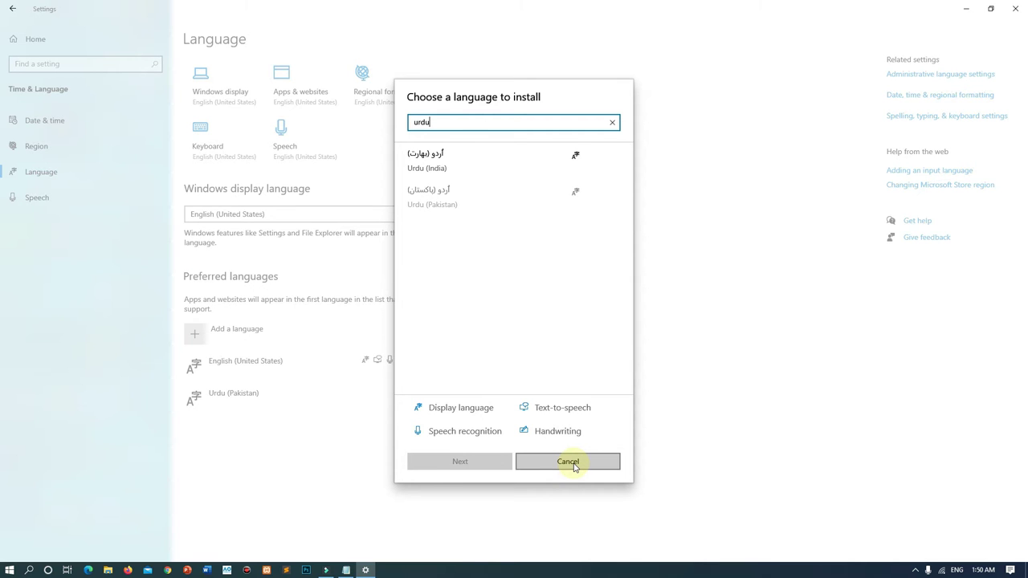
pyautogui.click(567, 462)
# Close Settings, select the LeoMoon ParsiNagar line, and close Notepad without saving
pyautogui.click(1015, 8)
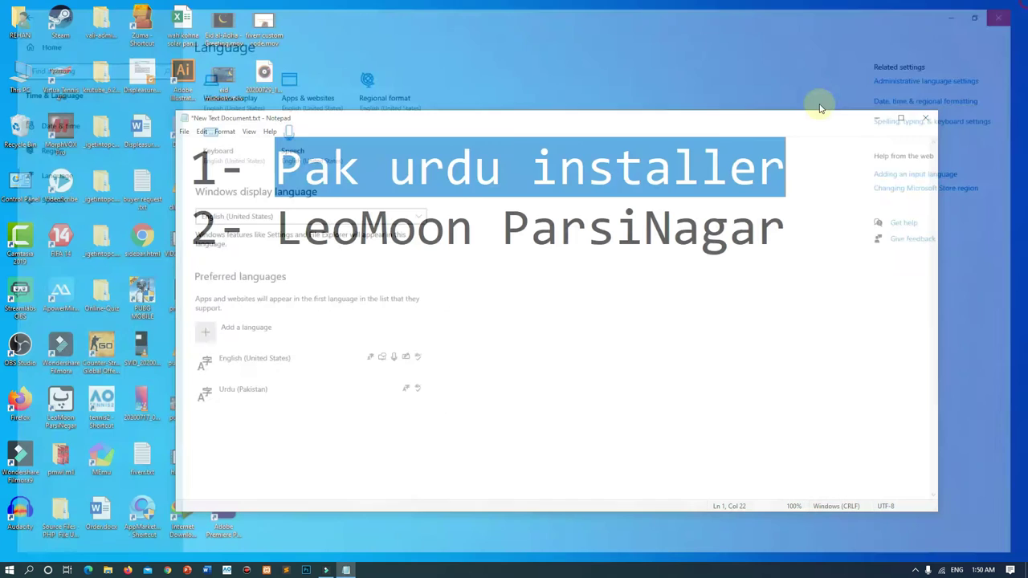
pyautogui.moveTo(275, 231); pyautogui.dragTo(589, 257)
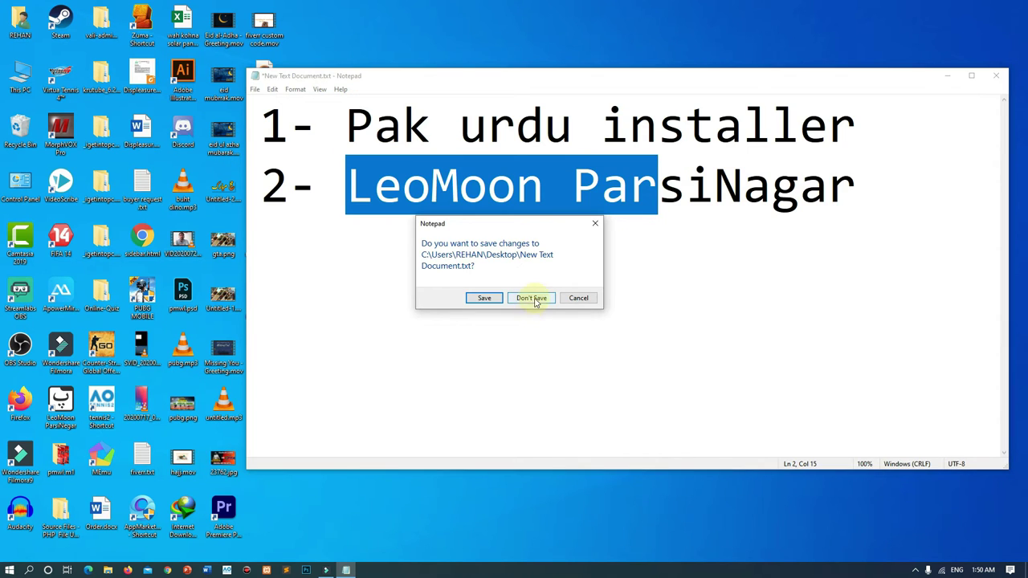
pyautogui.click(532, 299)
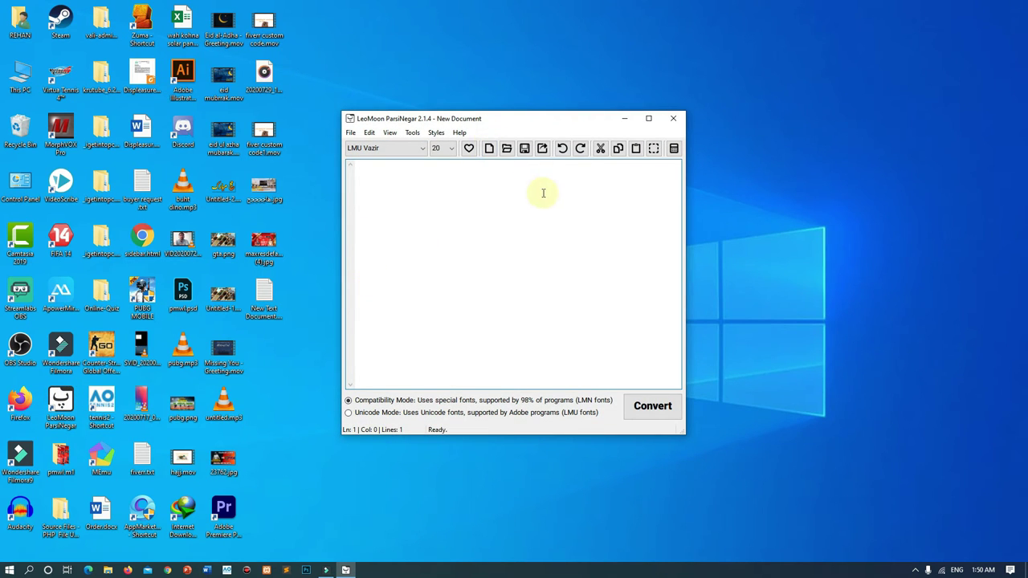
# Set the ParsiNegar font to Arial at size 32
pyautogui.click(585, 193)
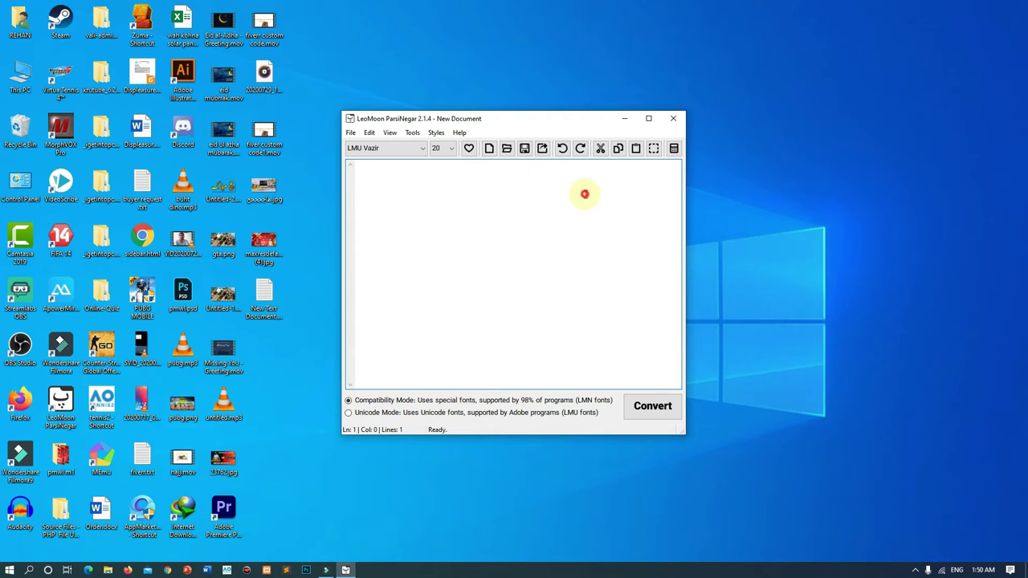
pyautogui.click(421, 148)
pyautogui.scroll(-5, 397, 212)
pyautogui.scroll(-3, 396, 217)
pyautogui.scroll(-2, 401, 221)
pyautogui.moveTo(421, 225); pyautogui.dragTo(422, 167)
pyautogui.scroll(-2, 378, 202)
pyautogui.scroll(-2, 379, 223)
pyautogui.scroll(-2, 378, 213)
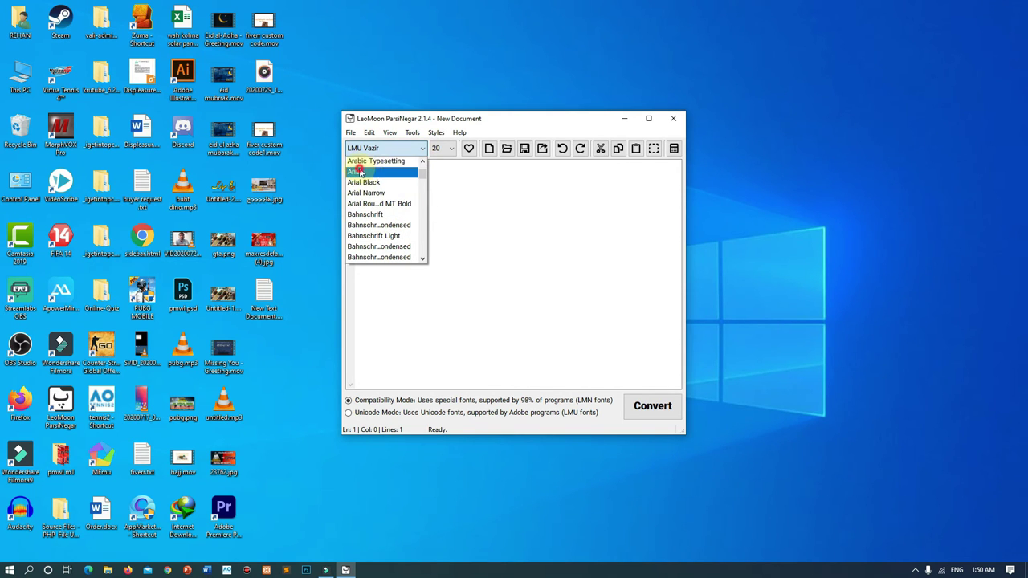
pyautogui.click(358, 171)
pyautogui.click(451, 148)
pyautogui.scroll(-3, 448, 243)
pyautogui.scroll(-1, 436, 258)
pyautogui.click(437, 257)
# Type 'چینل کو سبسکرایب کریں' with the Urdu (Pakistan) keyboard and convert it in Unicode mode
pyautogui.click(613, 226)
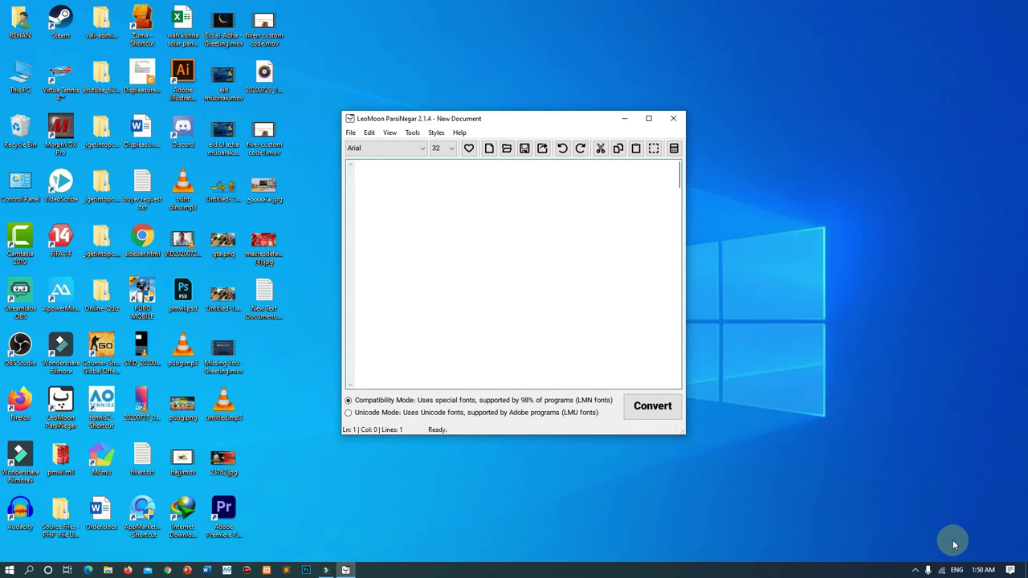
pyautogui.click(958, 572)
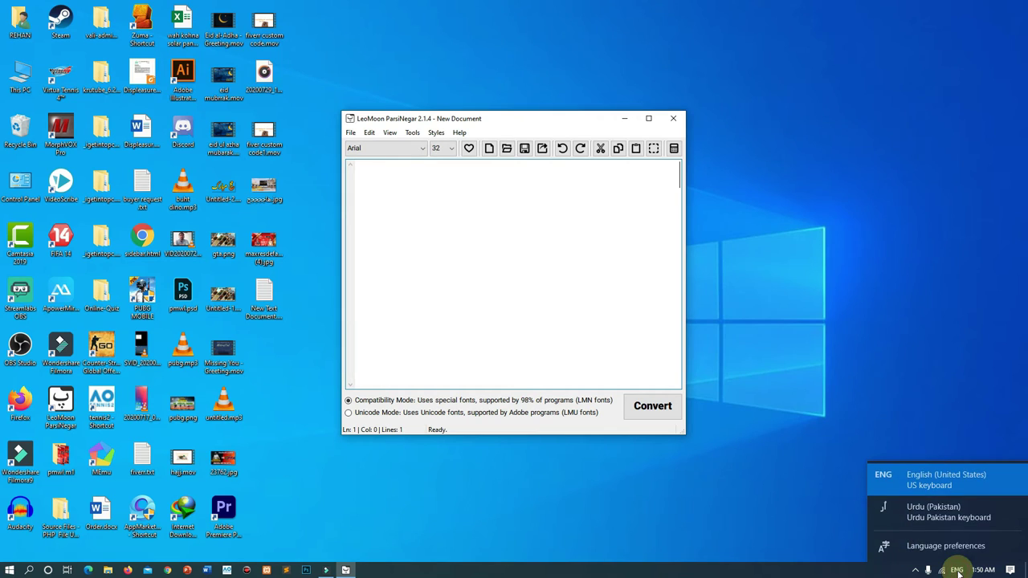
pyautogui.click(916, 513)
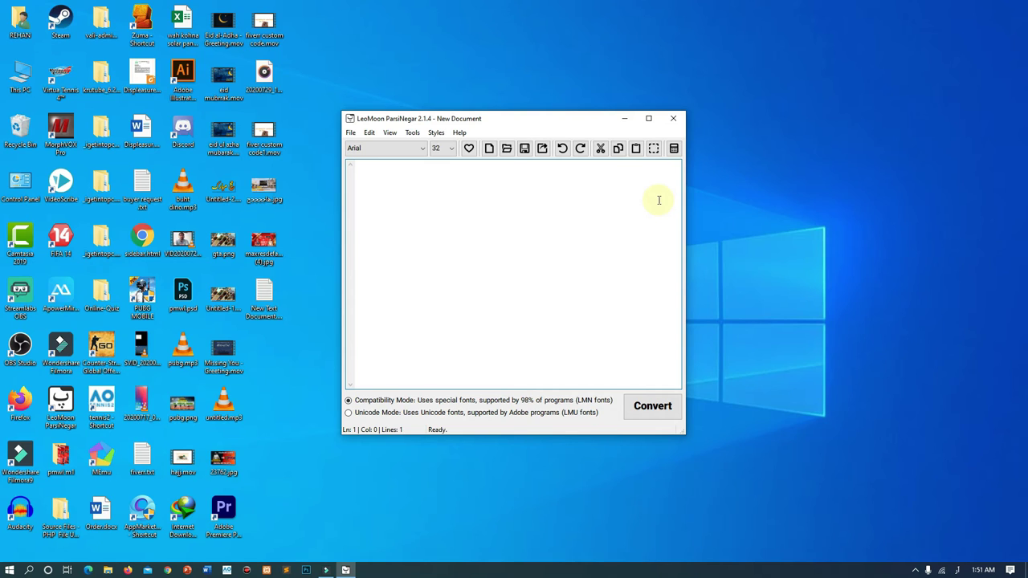
pyautogui.write('چے')
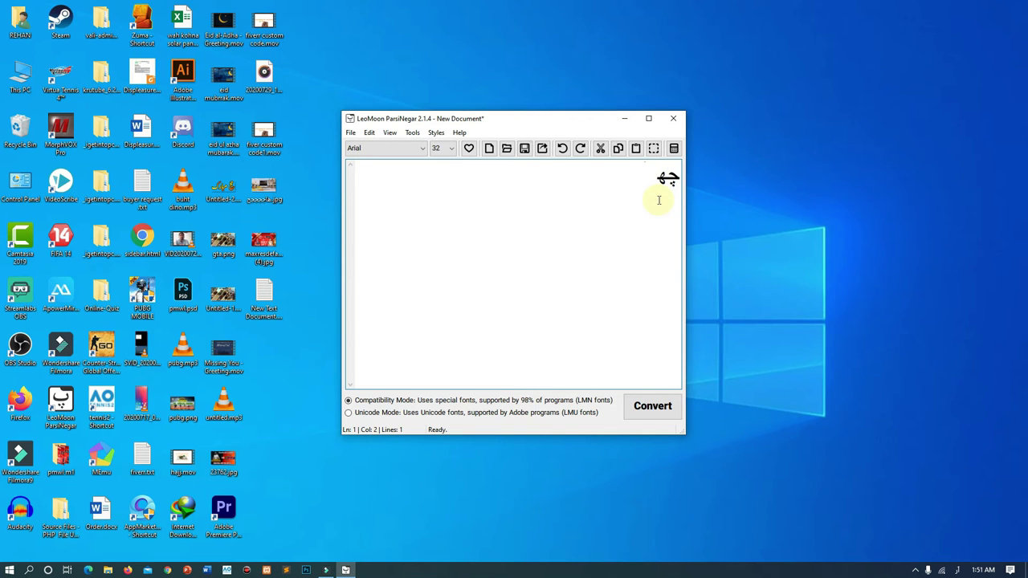
pyautogui.press('BackSpace')
pyautogui.write('سبسکرایب کریں')
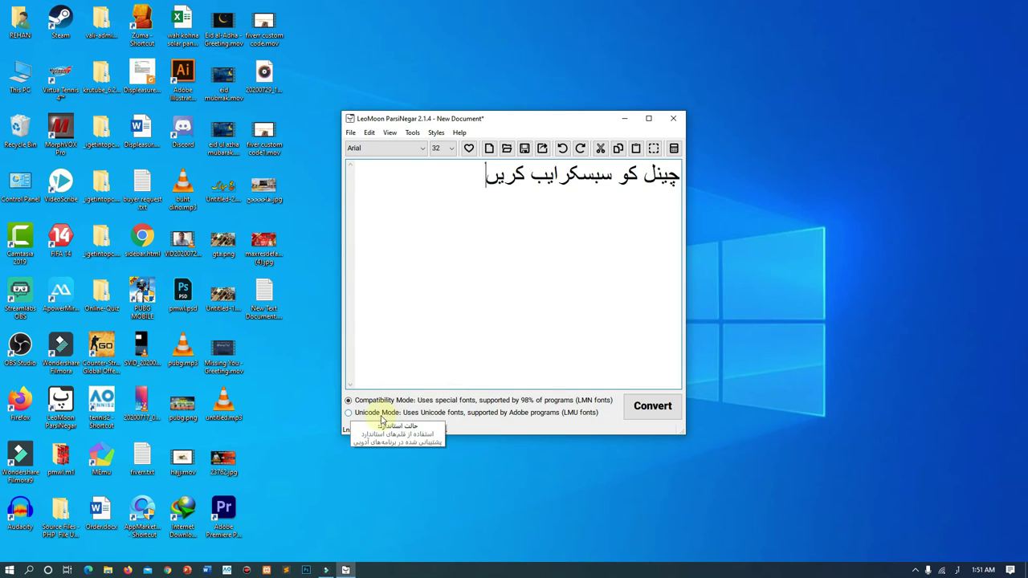
pyautogui.click(349, 412)
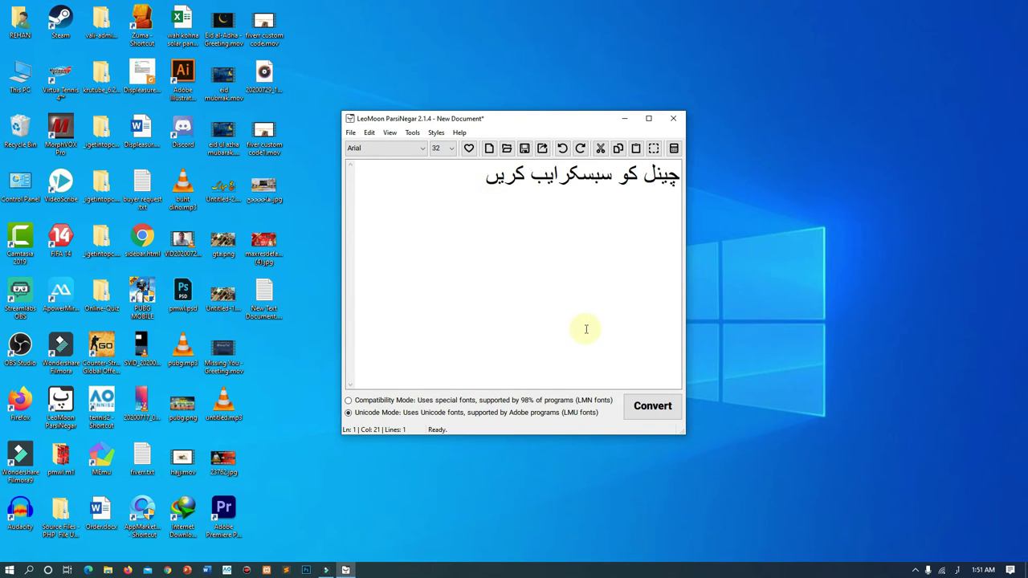
pyautogui.click(662, 411)
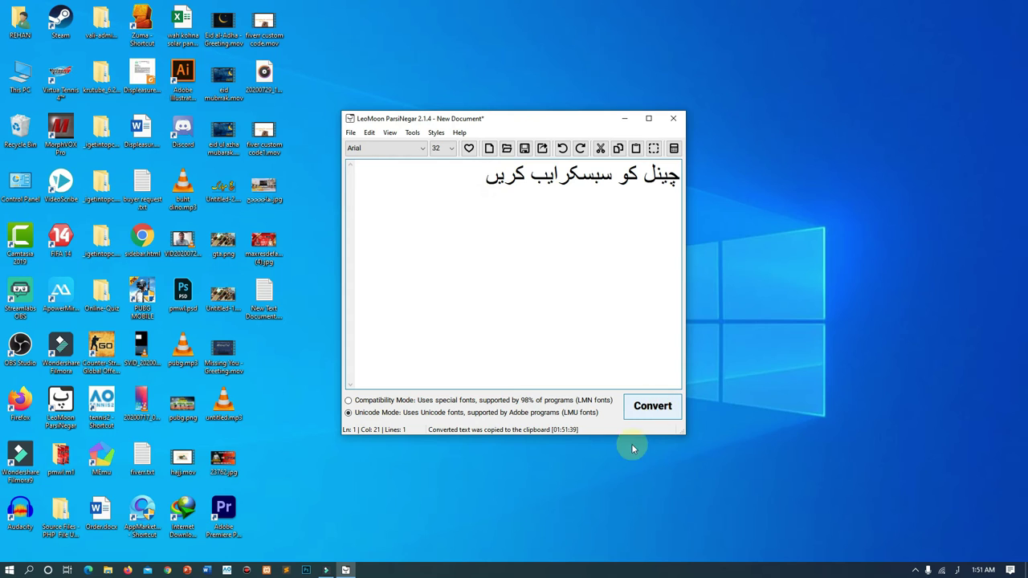
# In Filmora, set the title font to Arial and paste the converted Urdu text
pyautogui.moveTo(326, 572)
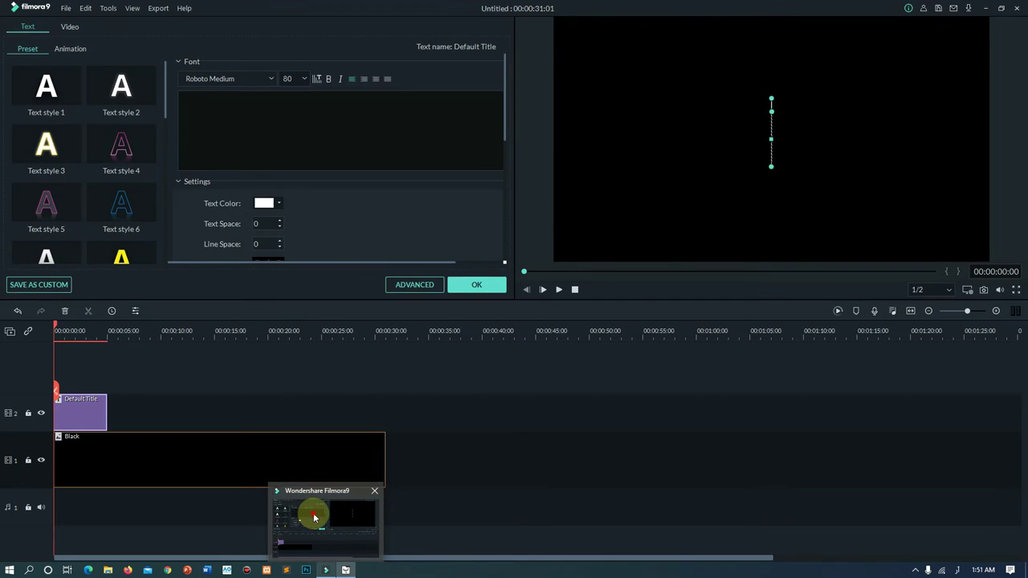
pyautogui.click(314, 501)
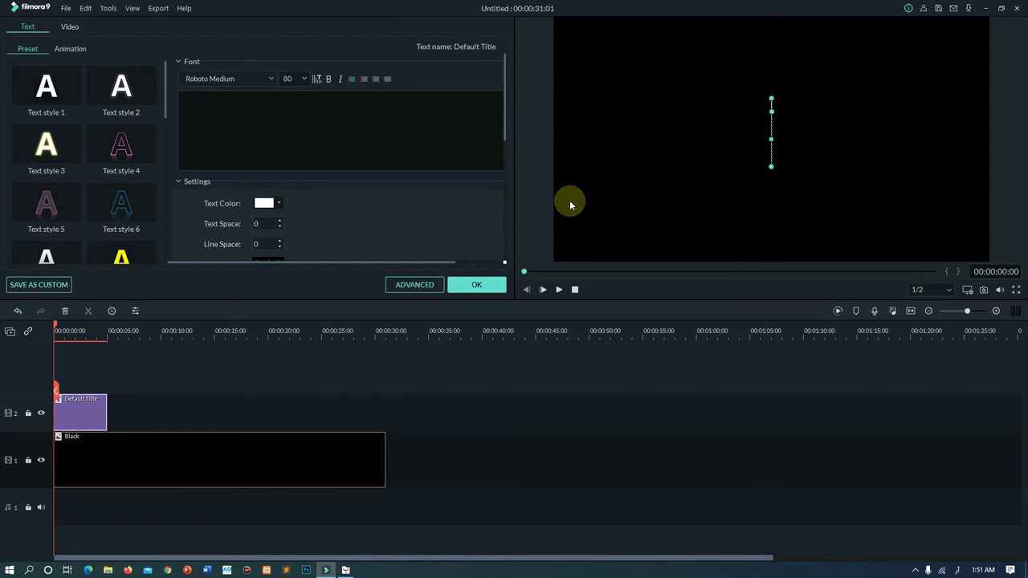
pyautogui.click(266, 78)
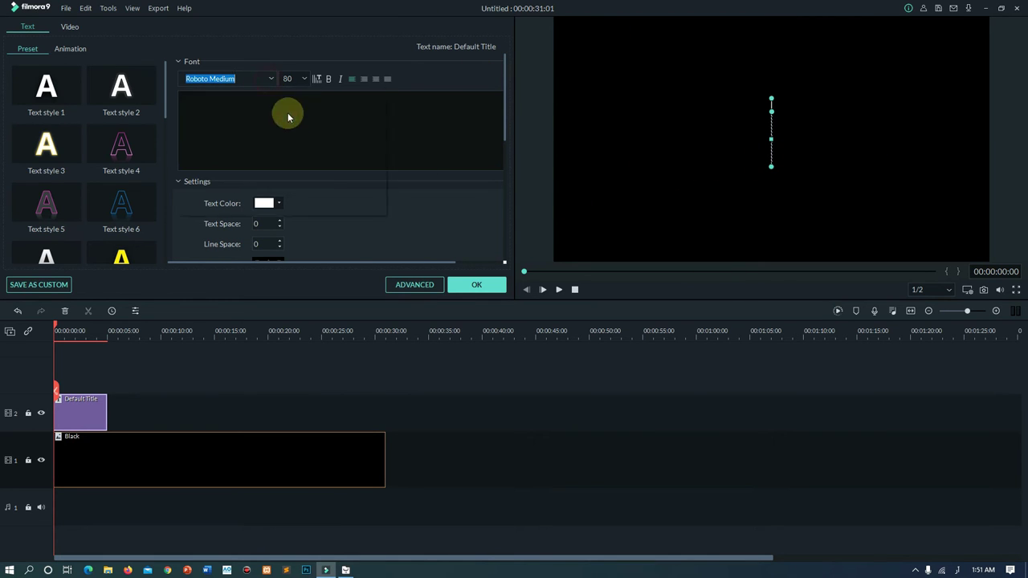
pyautogui.scroll(5, 332, 130)
pyautogui.scroll(5, 332, 130)
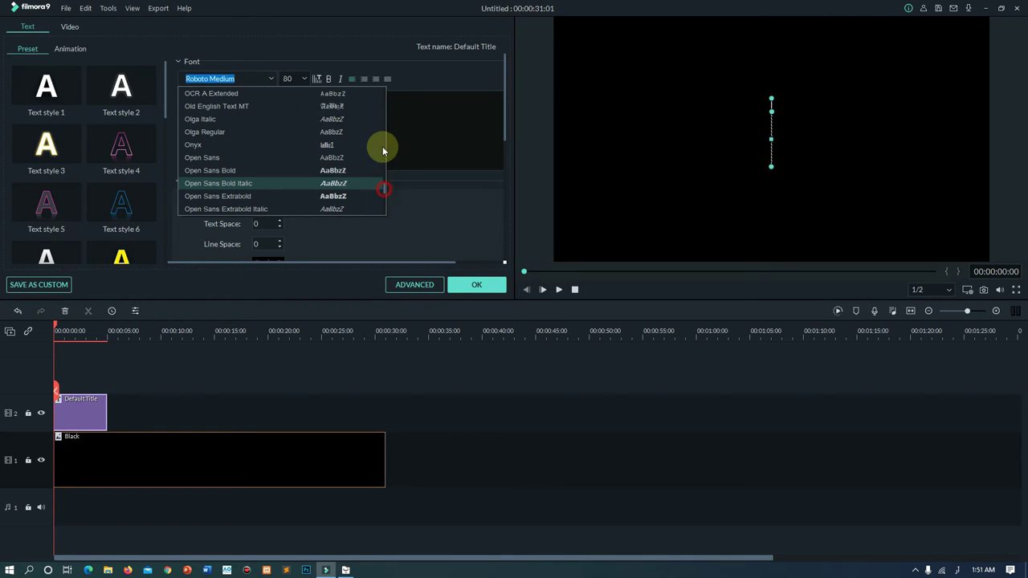
pyautogui.moveTo(385, 189); pyautogui.dragTo(383, 95)
pyautogui.click(213, 118)
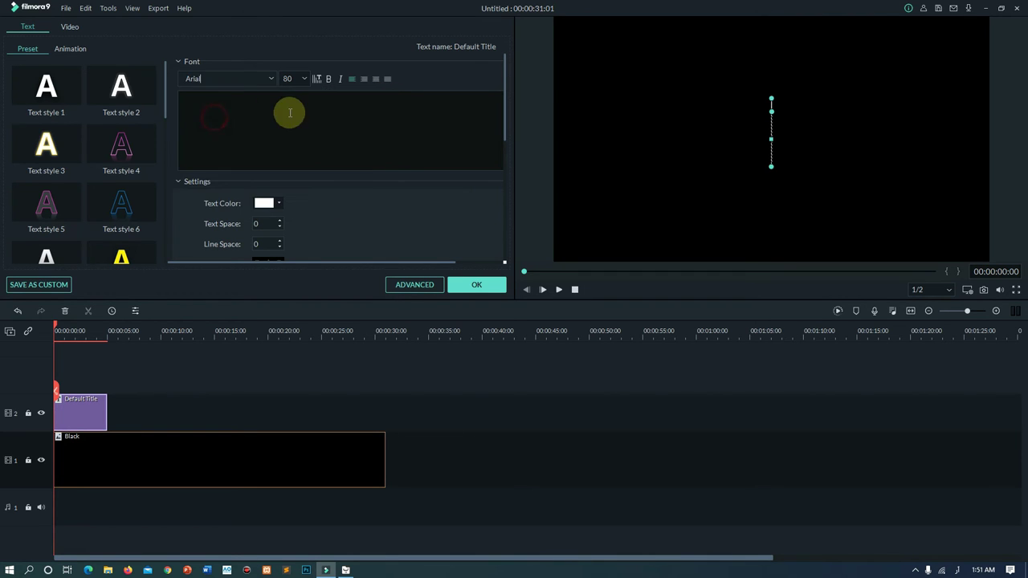
pyautogui.hotkey('ctrl', 'v')
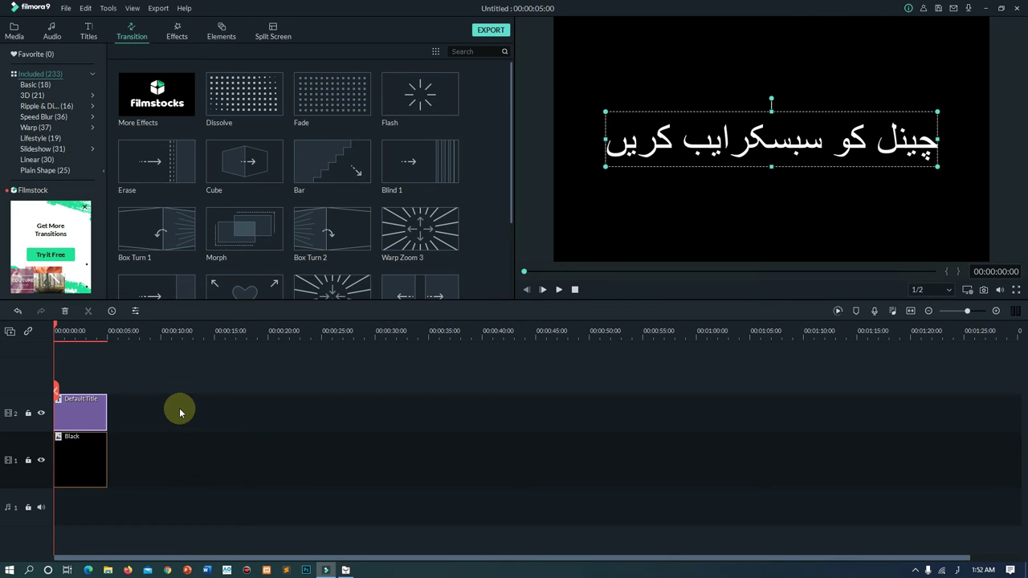
# Give the Urdu title the RichTick animation after trying Type Writer
pyautogui.doubleClick(74, 408)
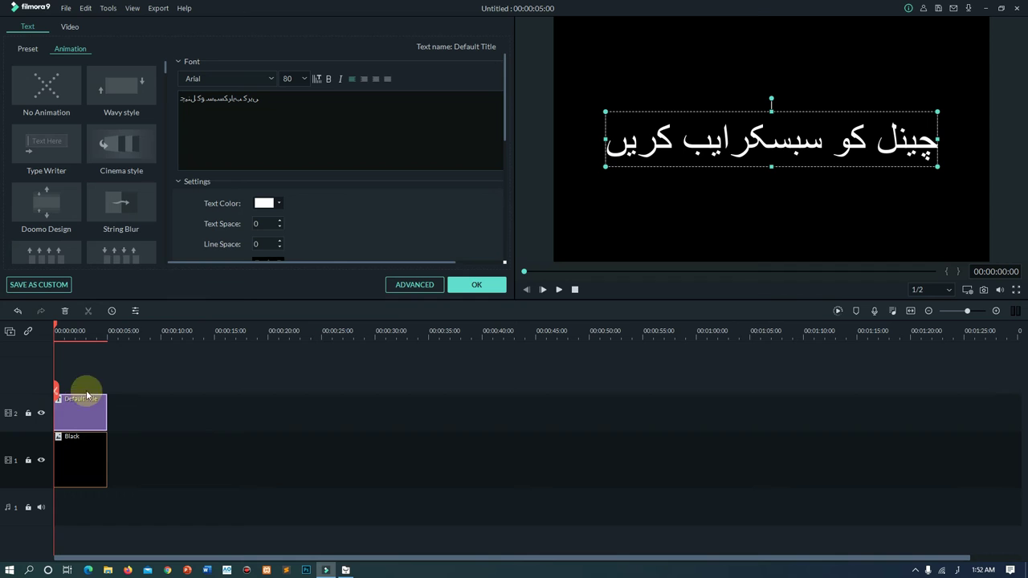
pyautogui.click(22, 49)
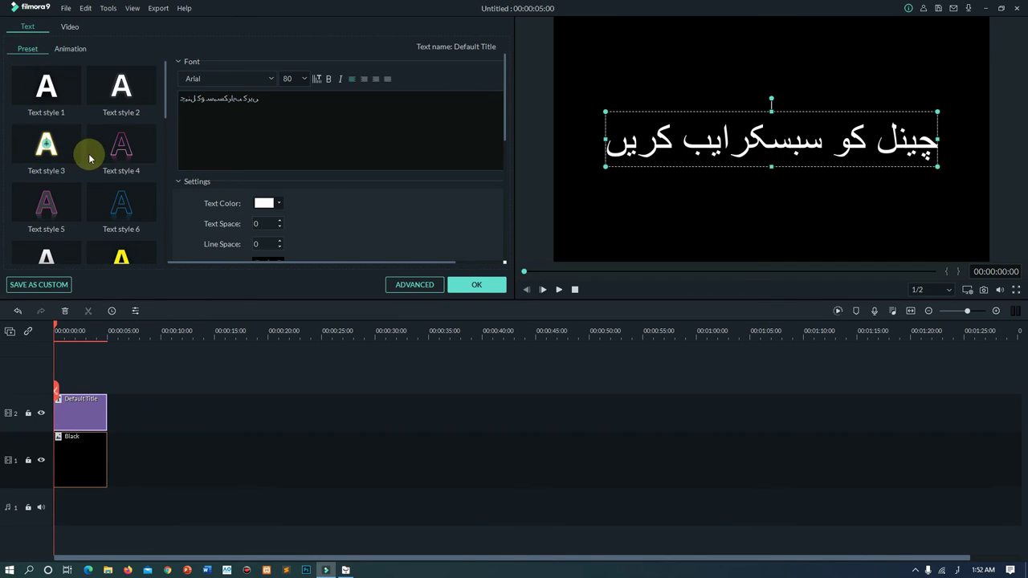
pyautogui.click(74, 49)
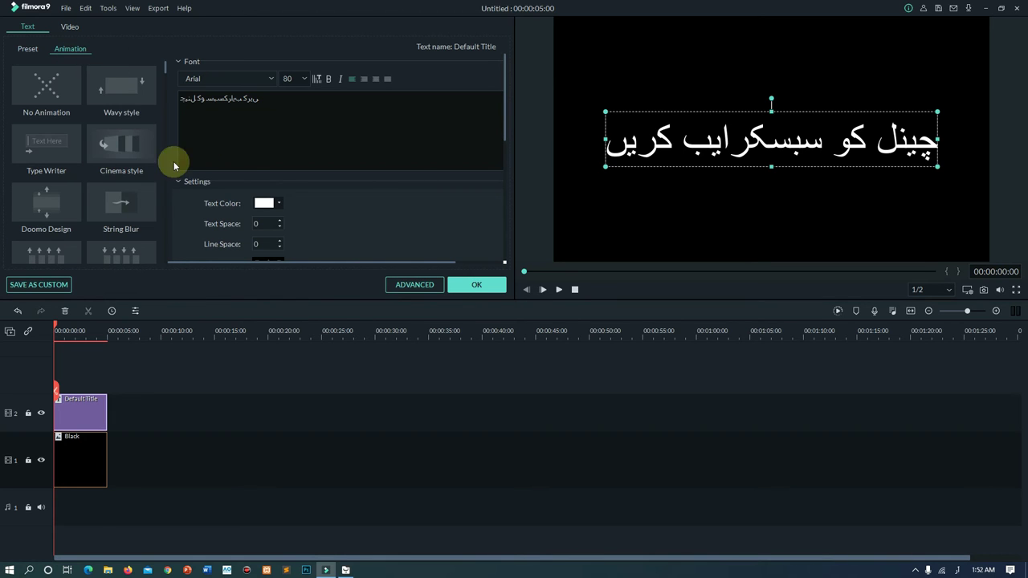
pyautogui.click(59, 150)
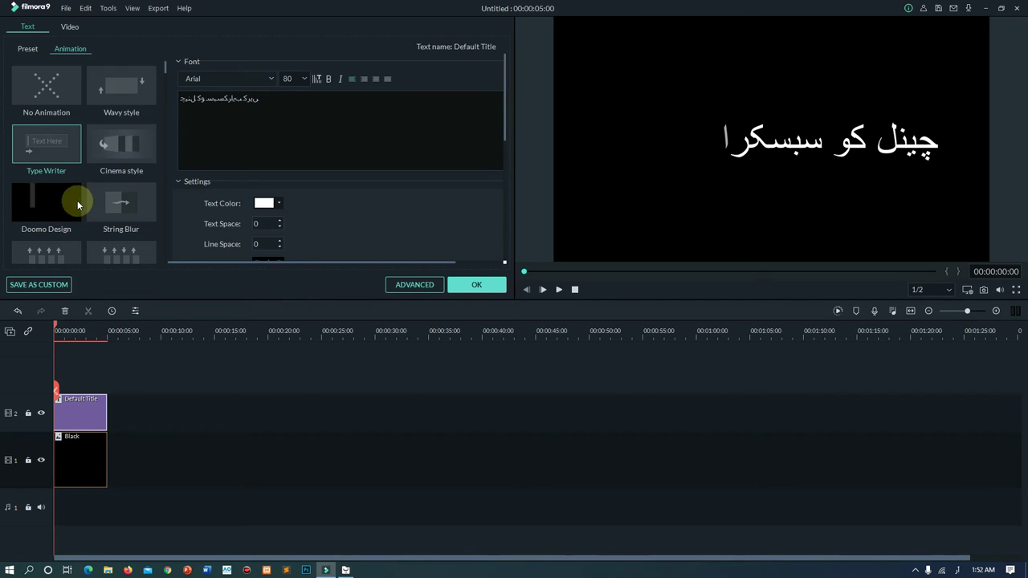
pyautogui.scroll(-3, 56, 218)
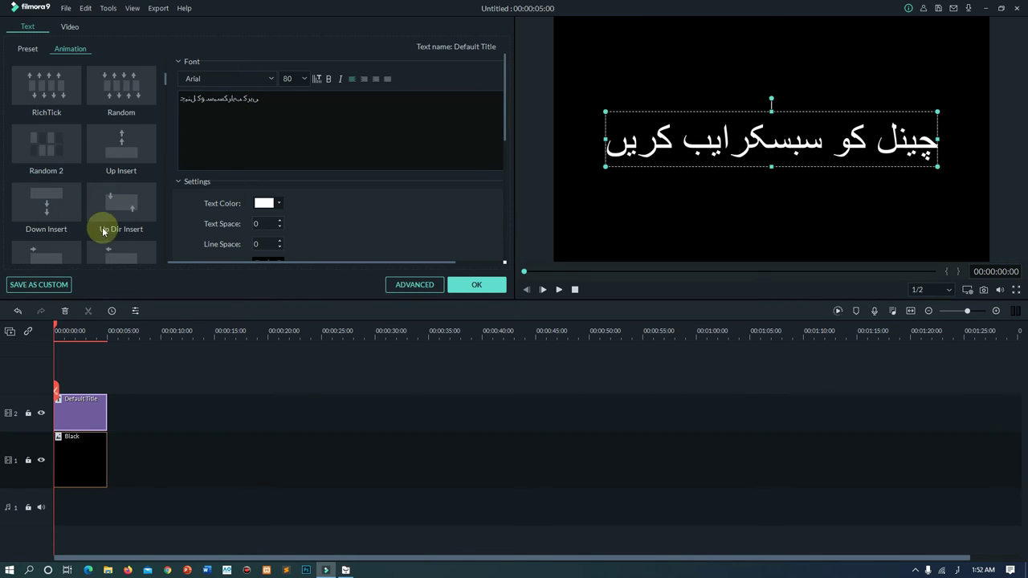
pyautogui.click(73, 90)
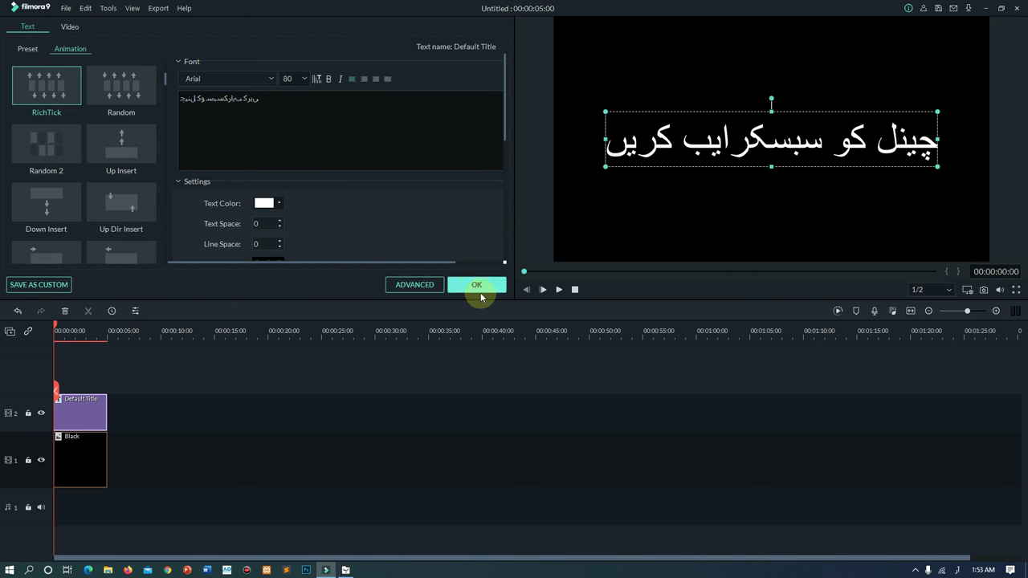
# Confirm the title, play it back, and reopen the title's editor
pyautogui.click(474, 285)
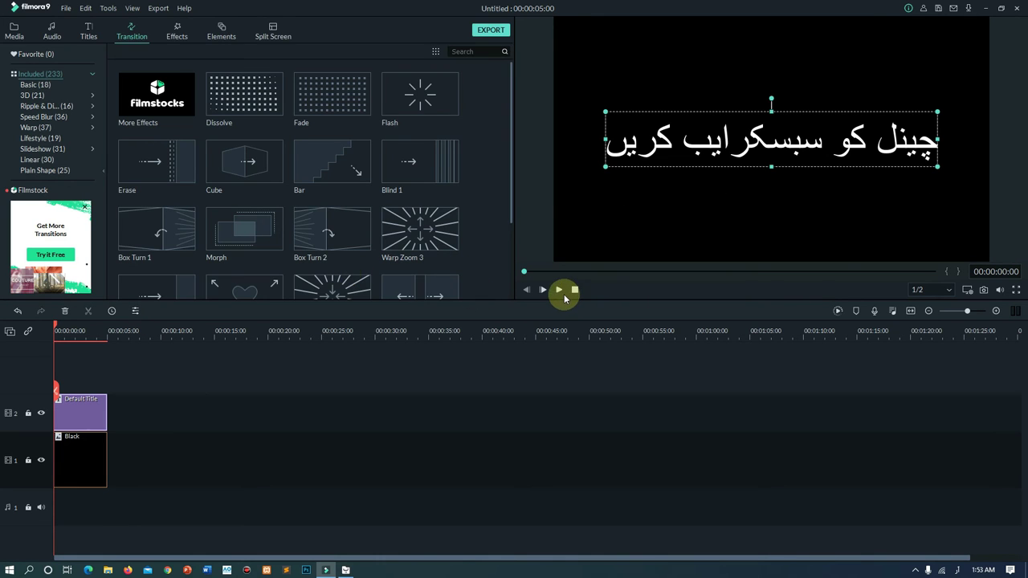
pyautogui.click(559, 290)
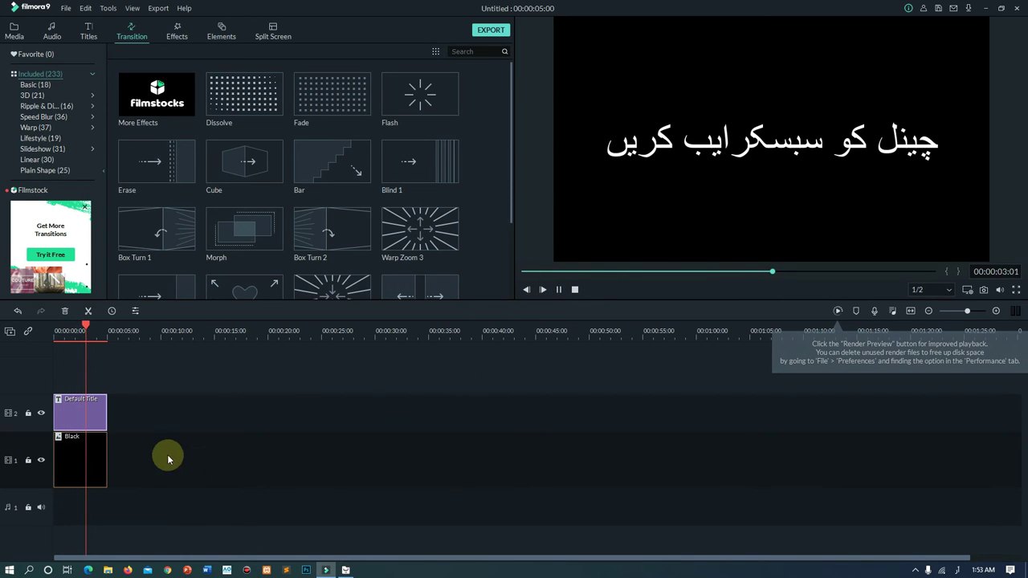
pyautogui.doubleClick(67, 412)
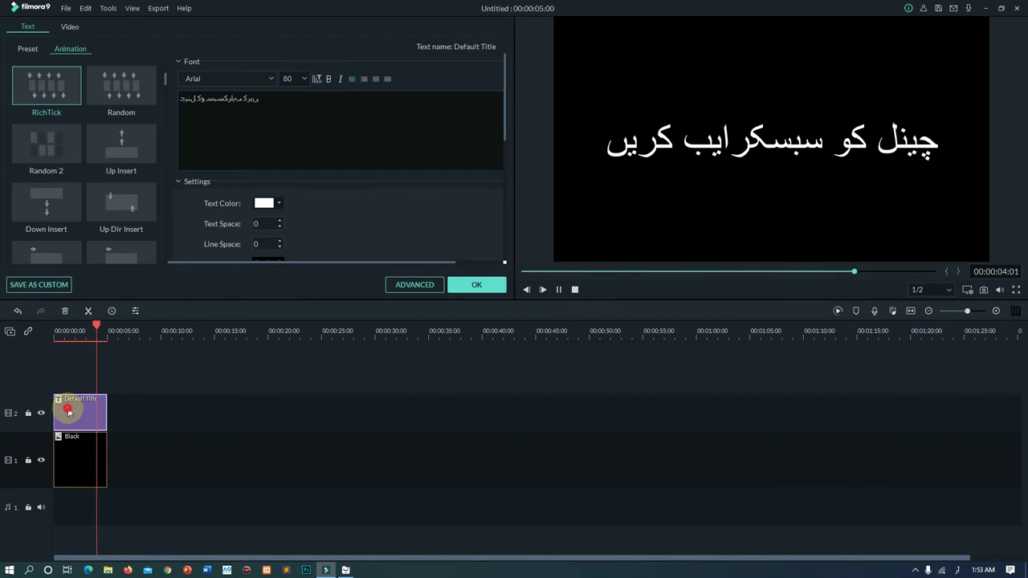
# In Advanced Text Edit, trim the title to end near 00:00:04:07 and preview it
pyautogui.click(413, 288)
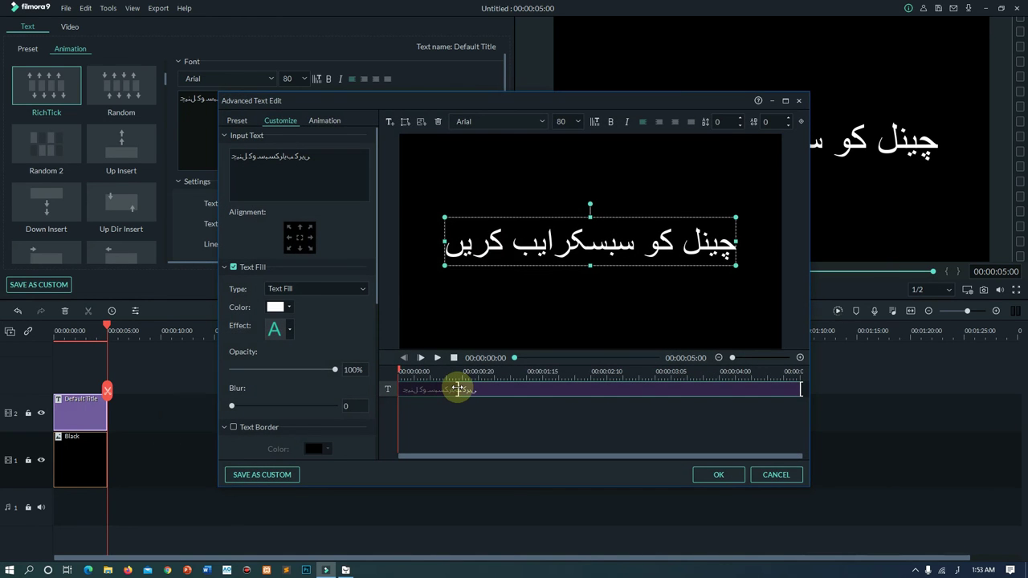
pyautogui.moveTo(457, 390)
pyautogui.mouseDown()
pyautogui.moveTo(606, 388)
pyautogui.moveTo(546, 390)
pyautogui.mouseUp()
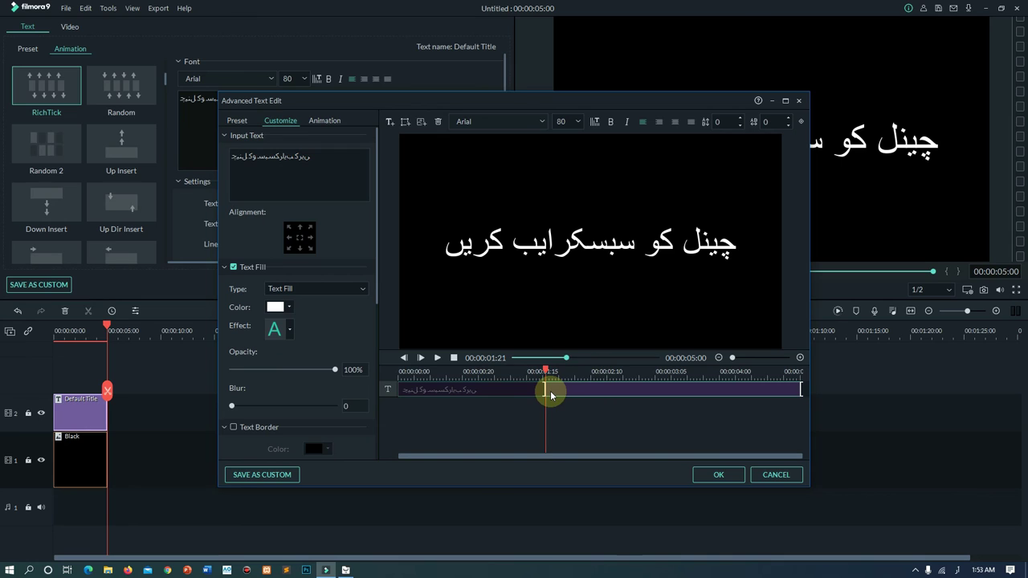
pyautogui.moveTo(801, 390); pyautogui.dragTo(742, 389)
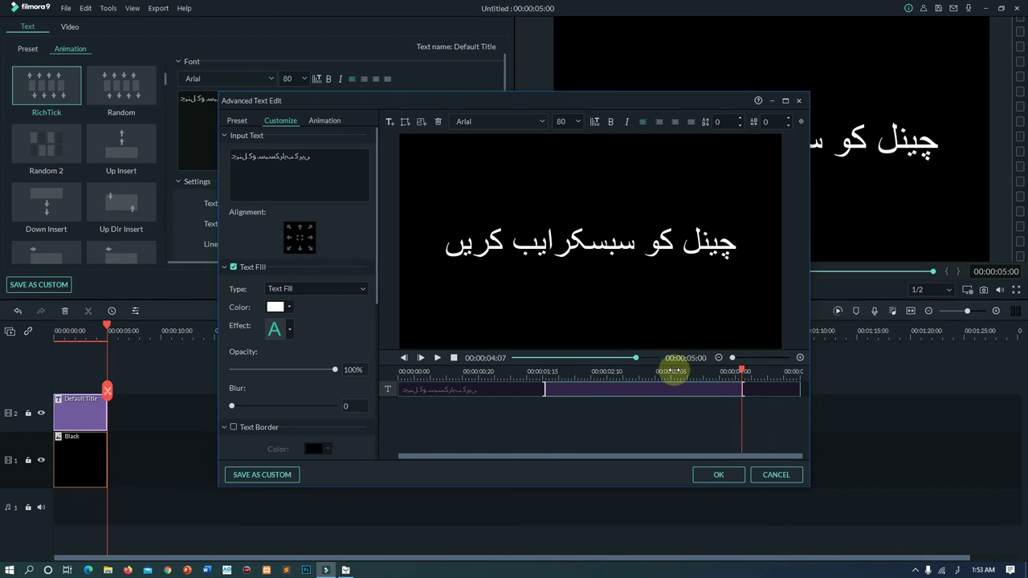
pyautogui.click(438, 358)
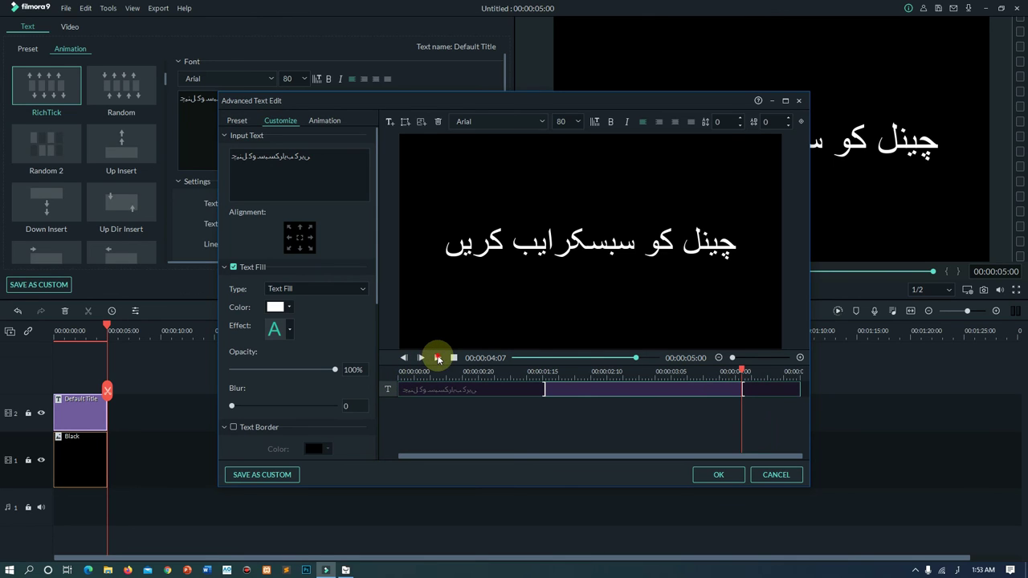
pyautogui.click(438, 358)
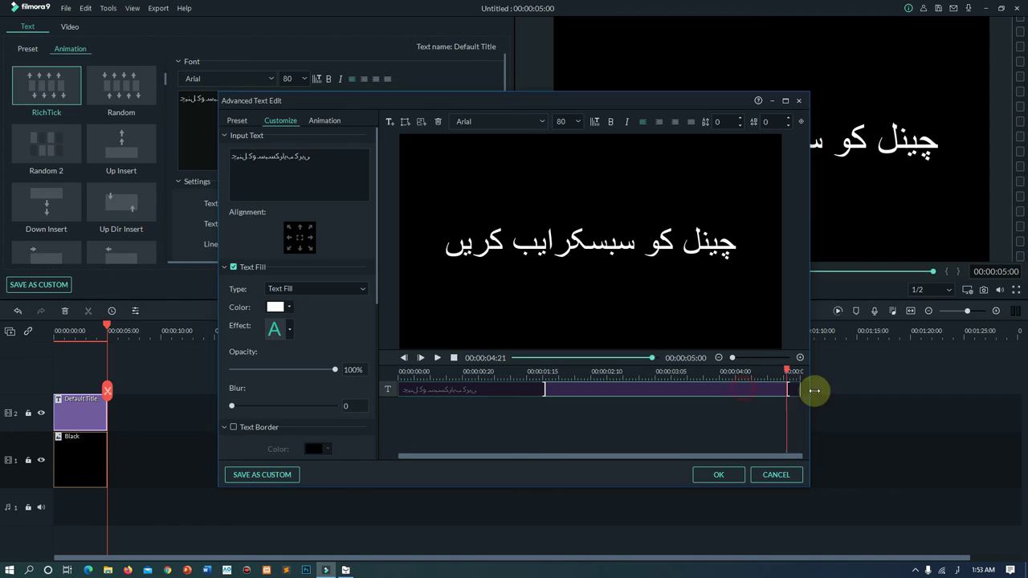
# Add a pink text border, a text shadow and the Fade Zoom In animation to the title
pyautogui.scroll(-2, 286, 310)
pyautogui.scroll(-3, 293, 306)
pyautogui.scroll(1, 294, 306)
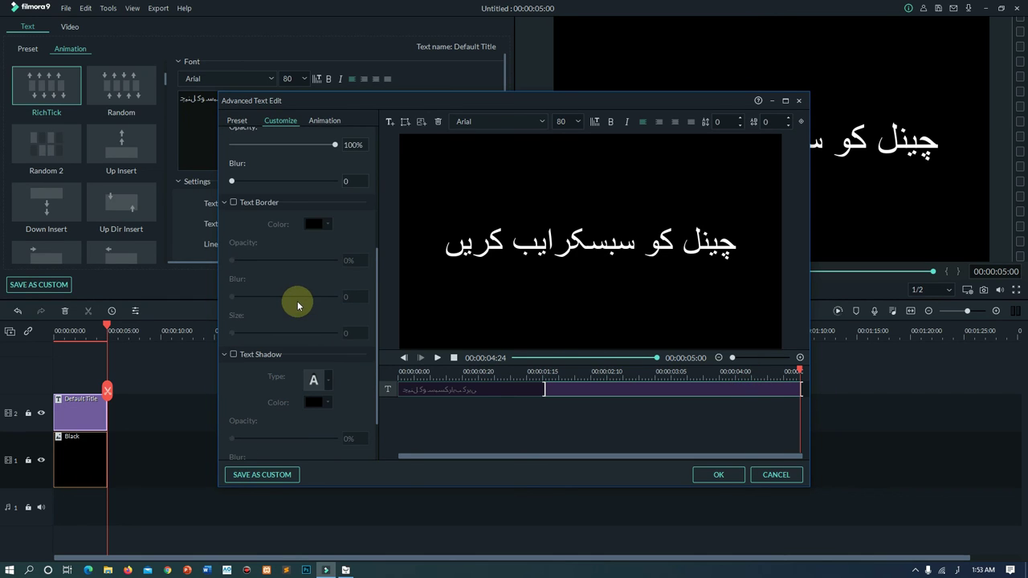
pyautogui.click(234, 202)
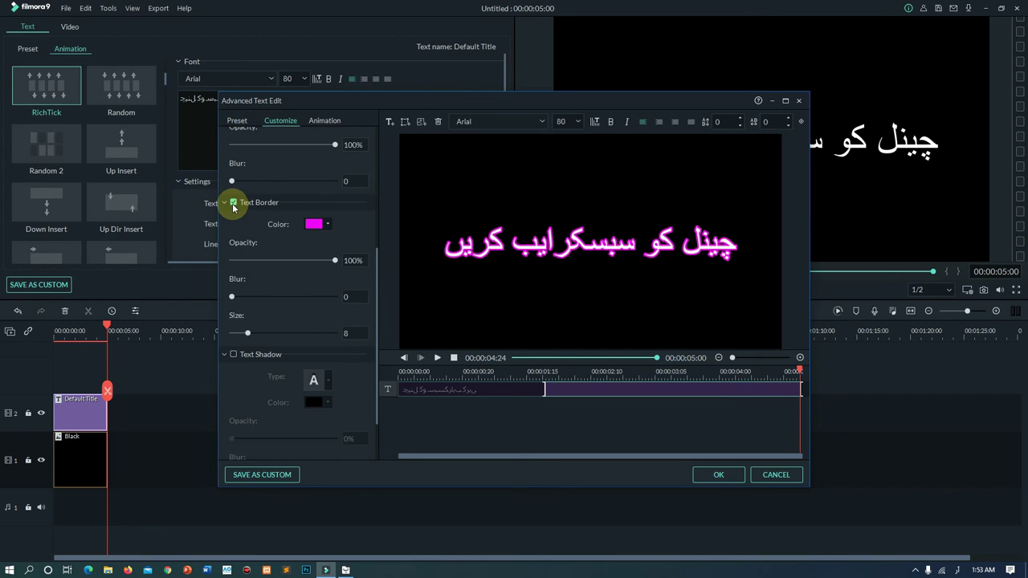
pyautogui.click(232, 355)
pyautogui.scroll(-1, 265, 354)
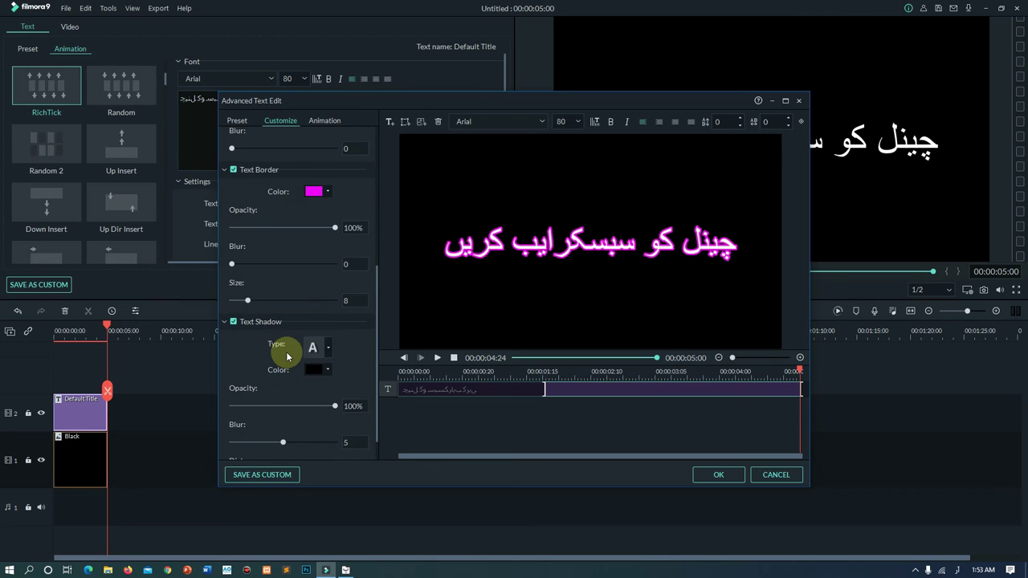
pyautogui.scroll(5, 289, 356)
pyautogui.scroll(2, 310, 282)
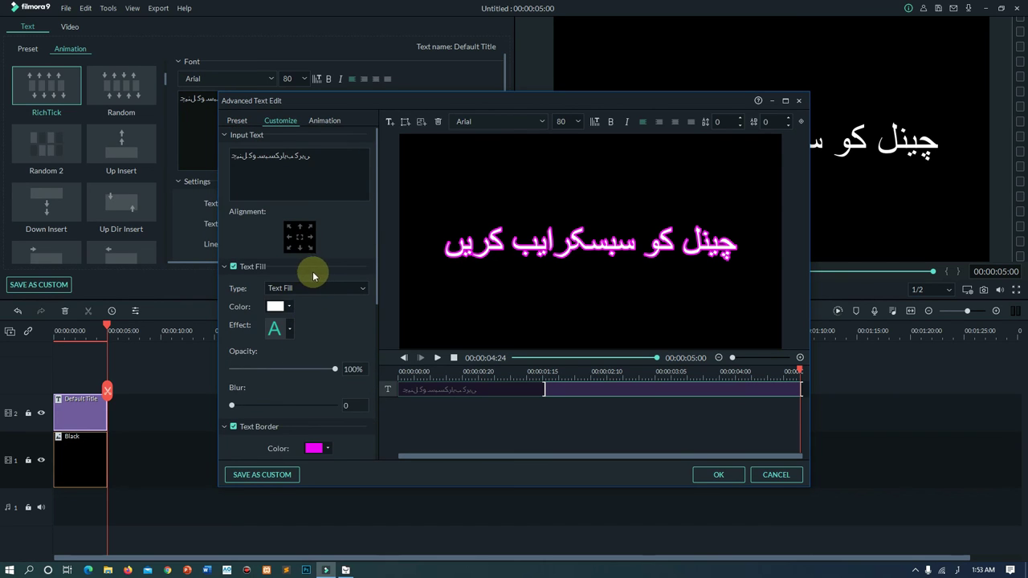
pyautogui.click(325, 120)
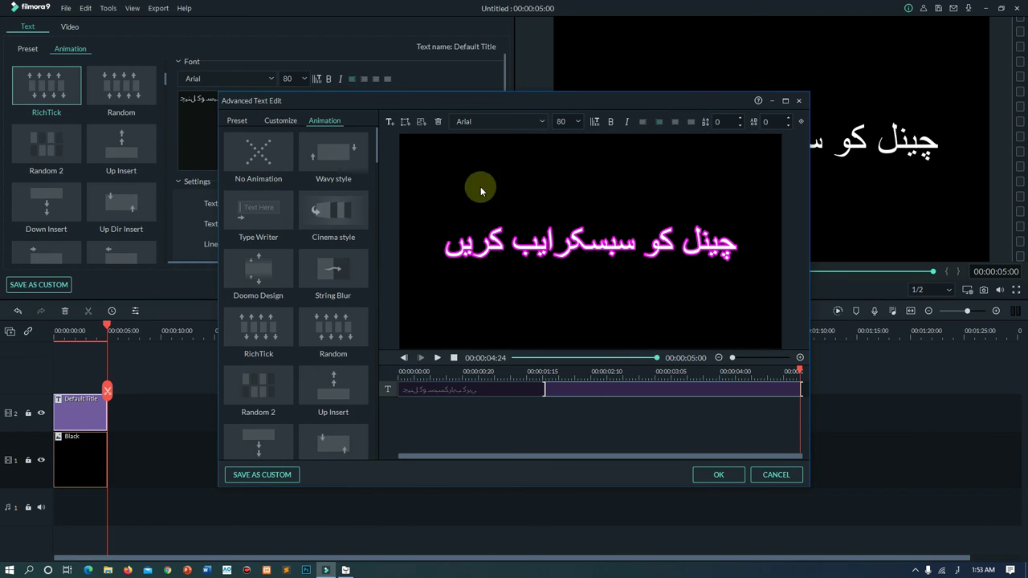
pyautogui.scroll(-5, 326, 250)
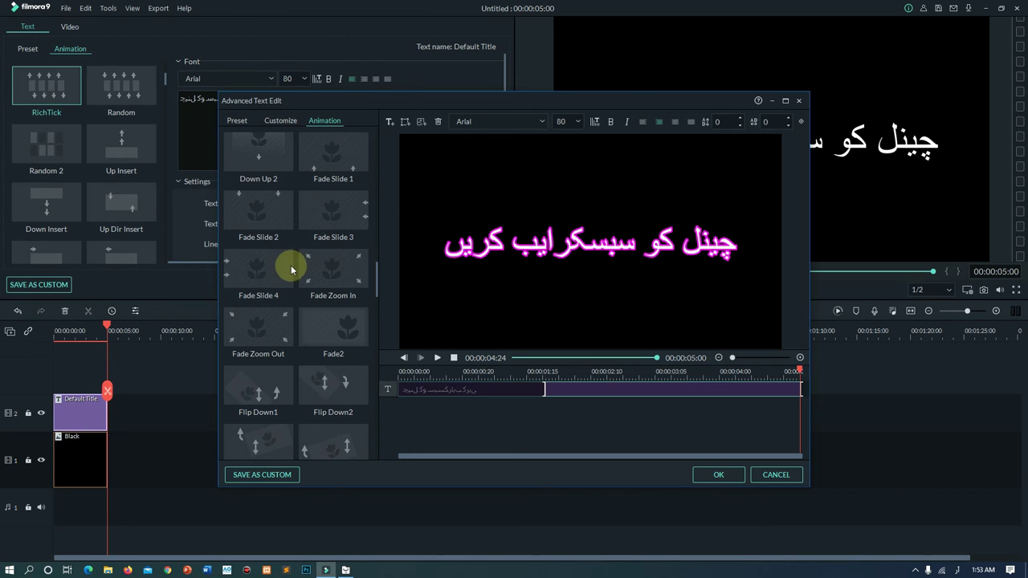
pyautogui.click(345, 286)
# Confirm the title edits, export as MP4, and play the resulting My Video4.mp4
pyautogui.click(731, 475)
pyautogui.click(484, 287)
pyautogui.click(490, 30)
pyautogui.click(699, 372)
pyautogui.doubleClick(501, 262)
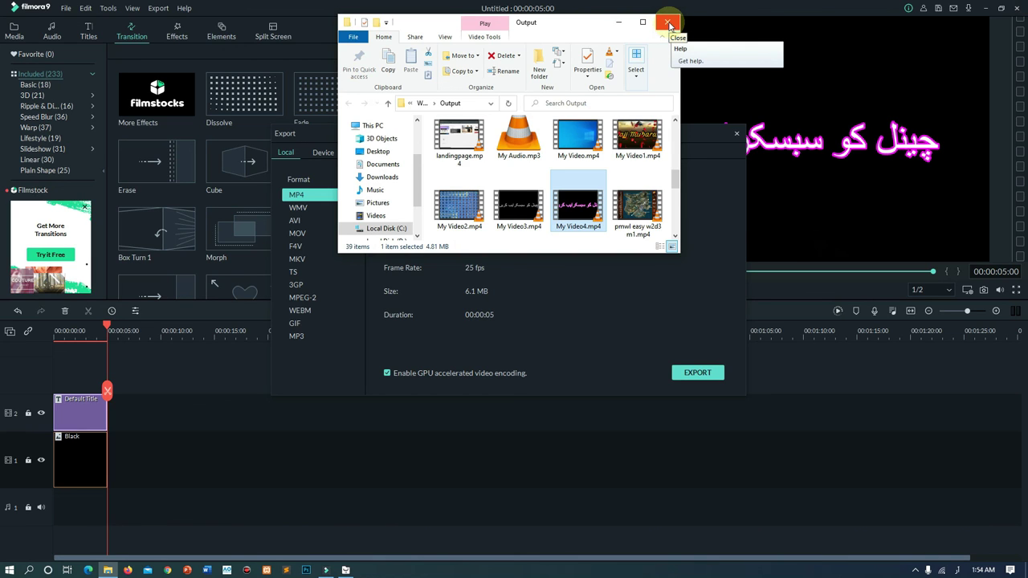
# Close the Output folder window and then the Export dialog
pyautogui.click(670, 27)
pyautogui.click(736, 133)
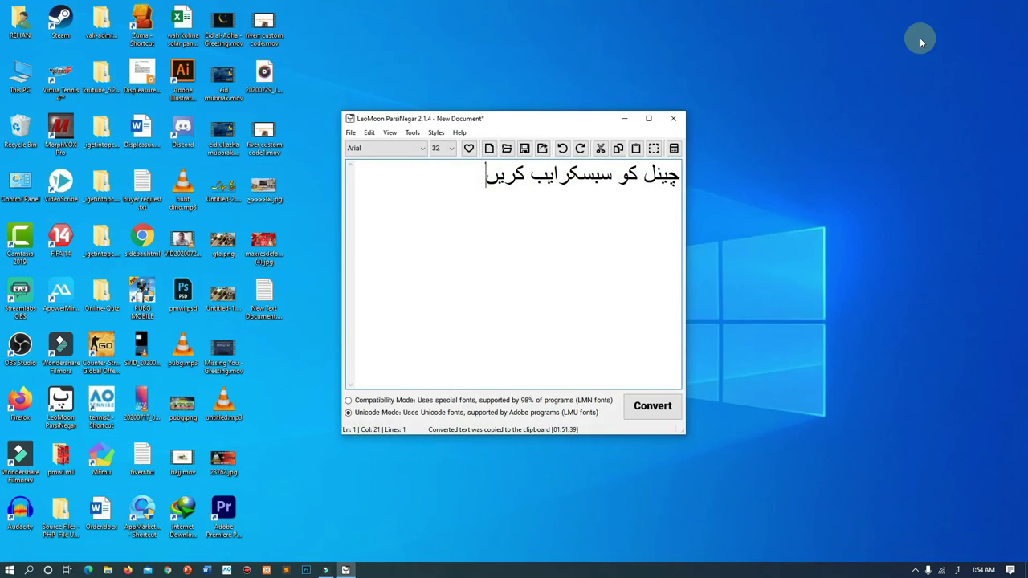
# Close the stray Edge help window so the ParsiNegar window with the Urdu line is visible
pyautogui.click(717, 180)
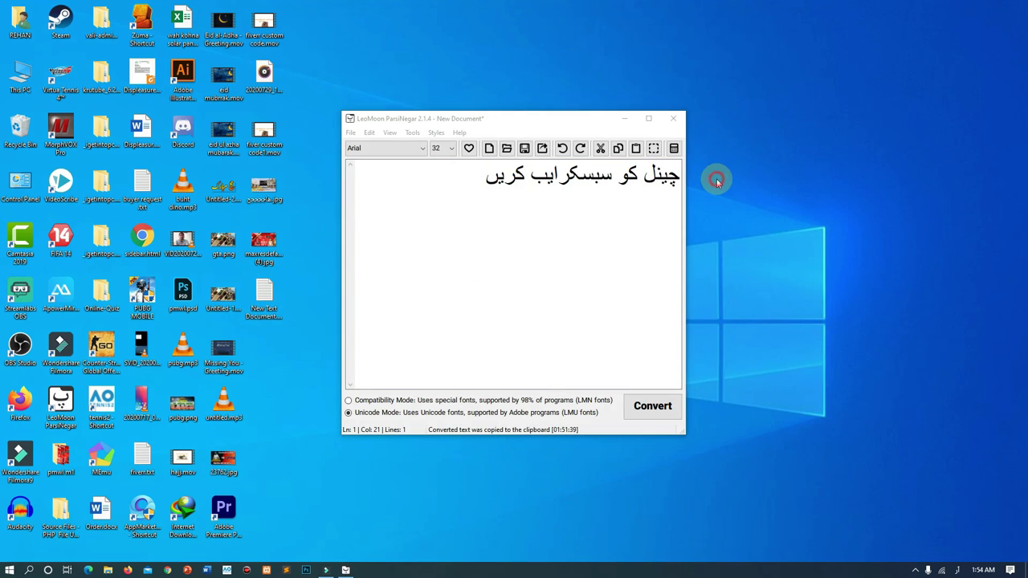